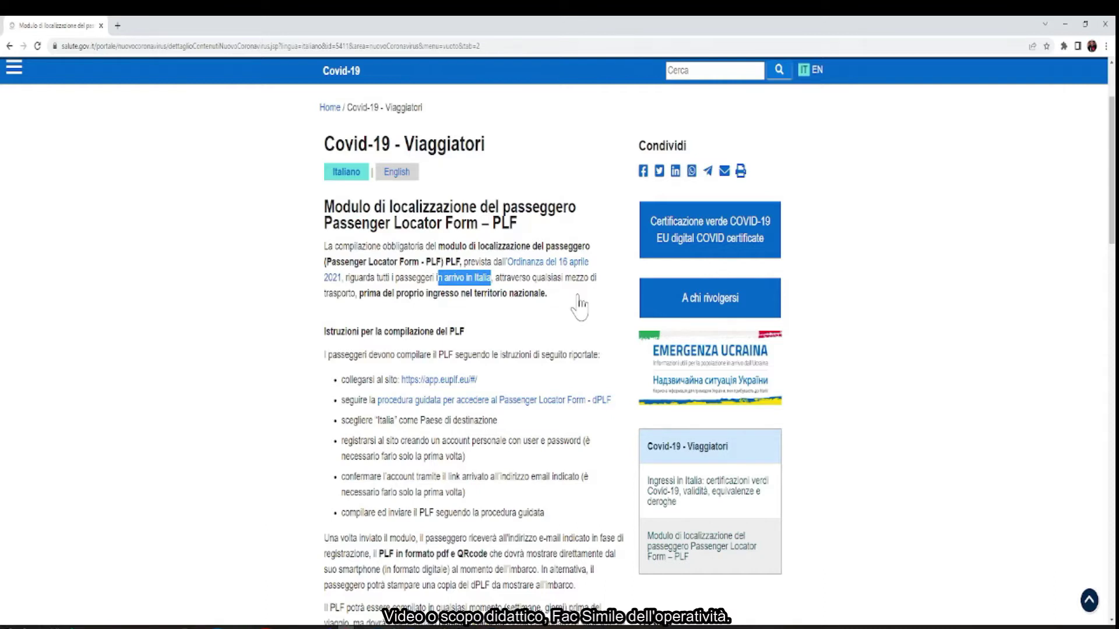
# Open app.euplf.eu in a new tab and scroll through its welcome page and back up
pyautogui.click(276, 344)
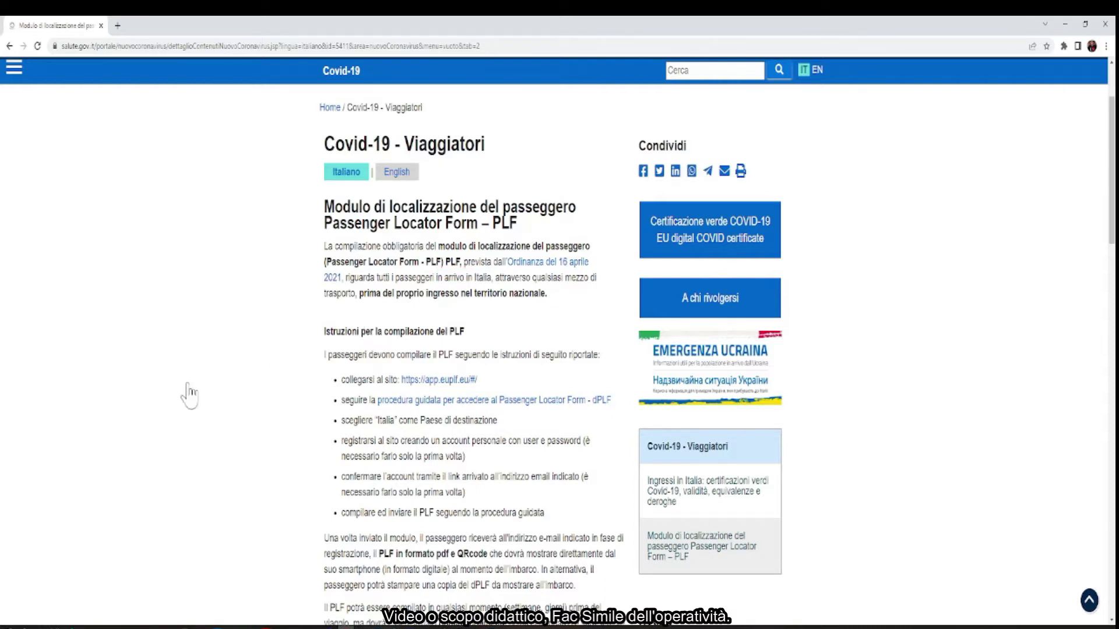
pyautogui.click(452, 384)
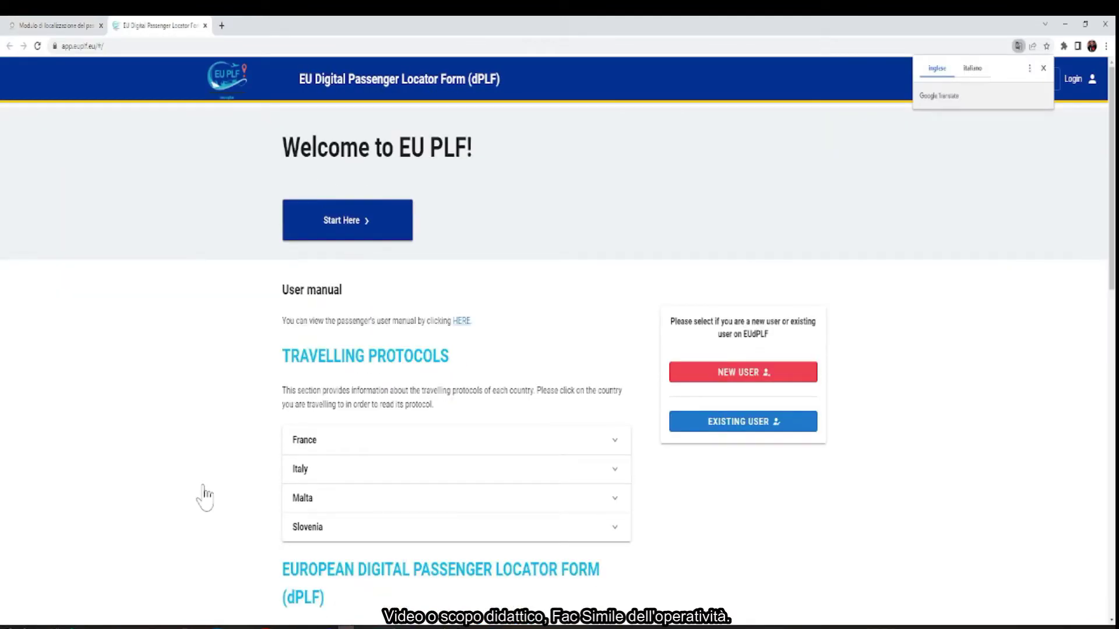
pyautogui.scroll(-4, 203, 512)
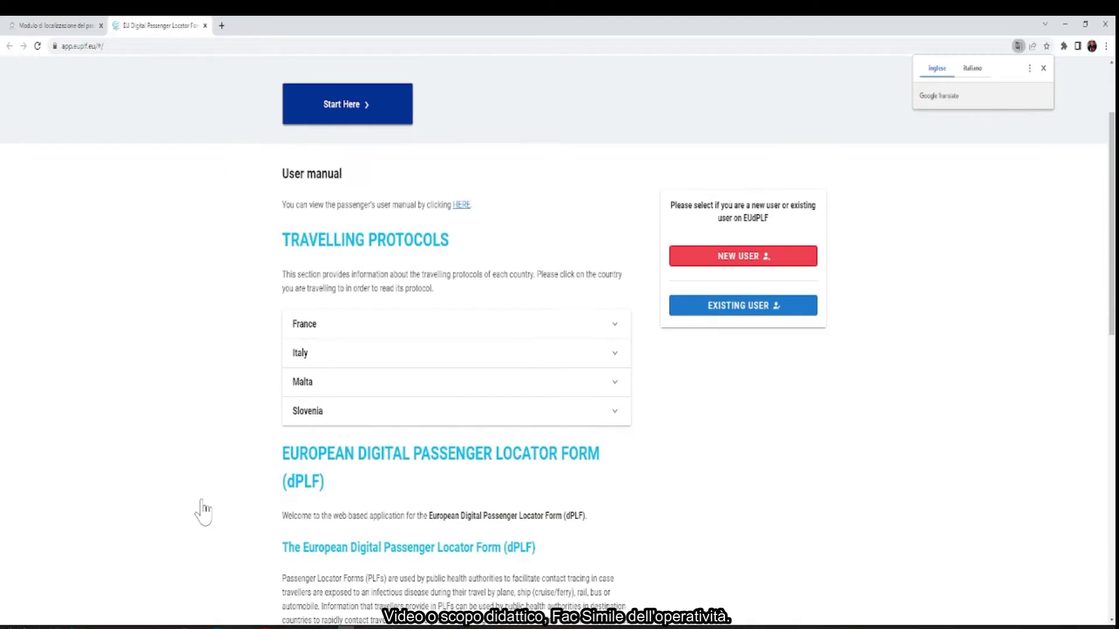
pyautogui.scroll(-2, 204, 512)
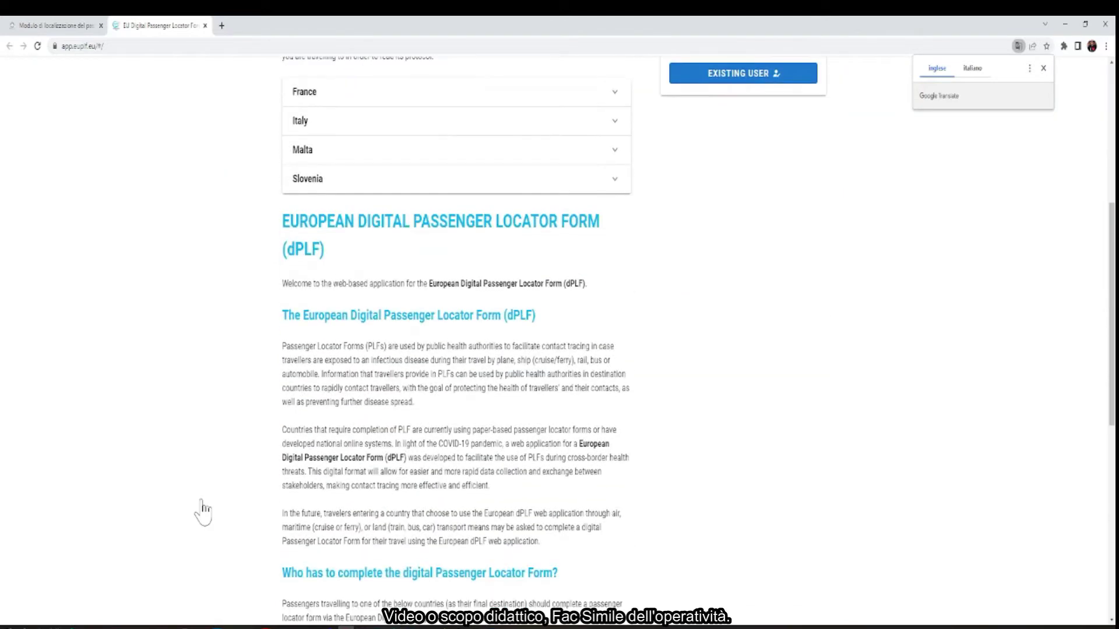
pyautogui.scroll(-8, 203, 512)
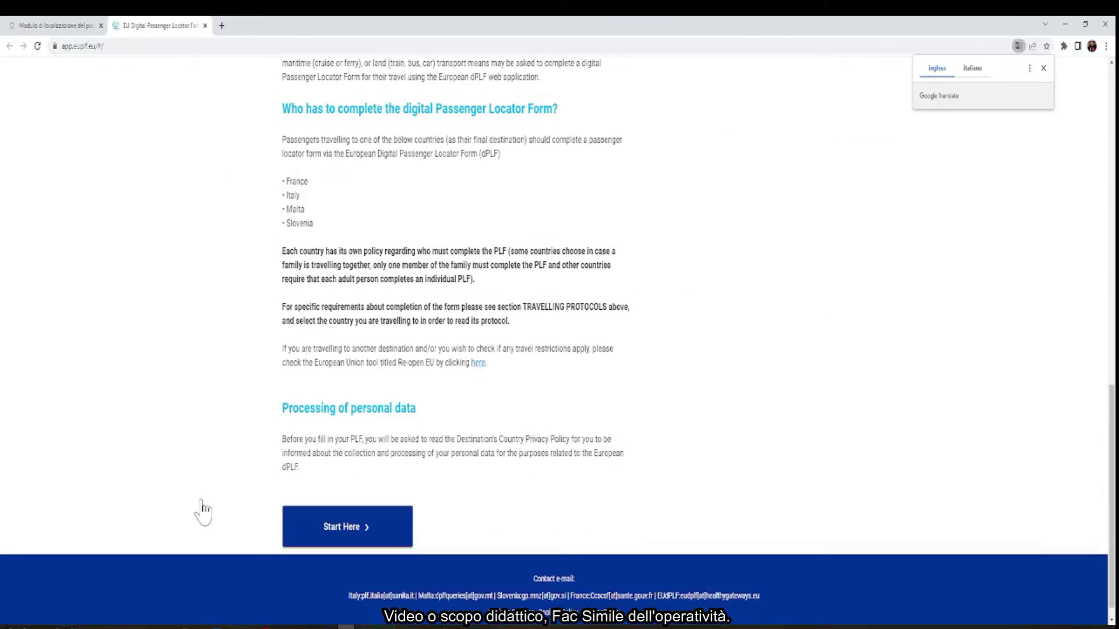
pyautogui.scroll(12, 204, 512)
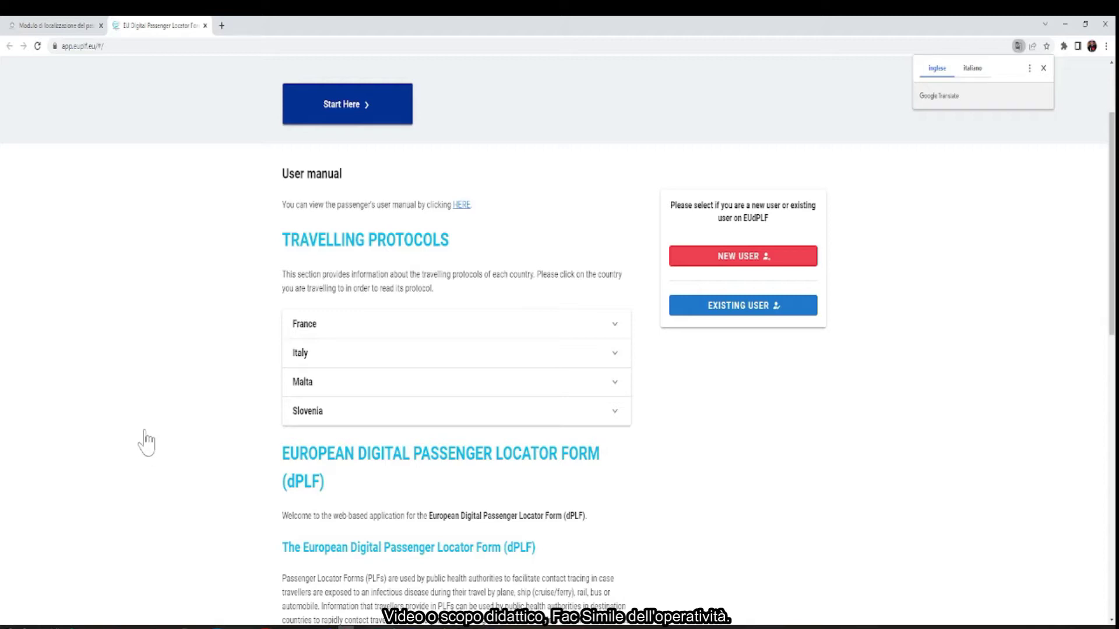
pyautogui.scroll(2, 147, 443)
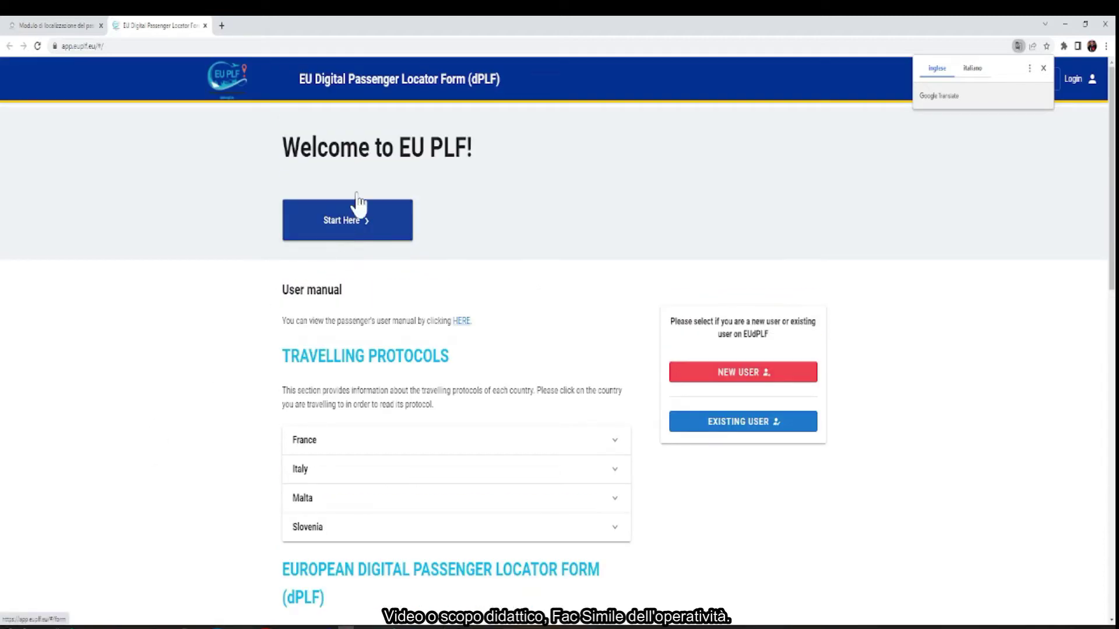
# Start a new form with Italy/IT as final destination and Aircraft as transportation type
pyautogui.click(362, 222)
pyautogui.click(362, 376)
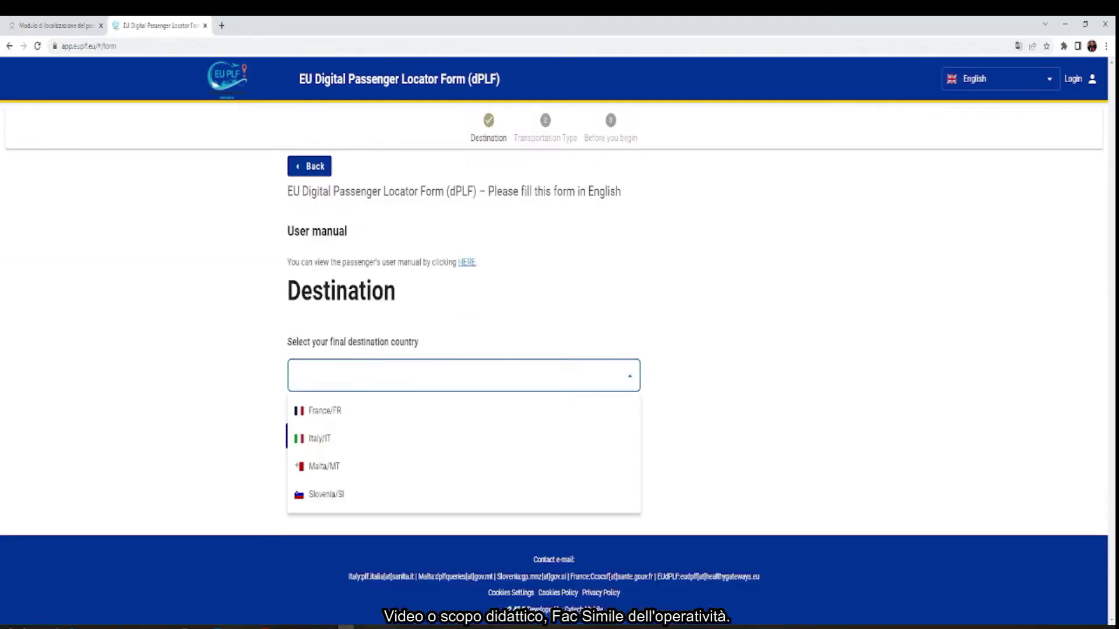
pyautogui.click(320, 439)
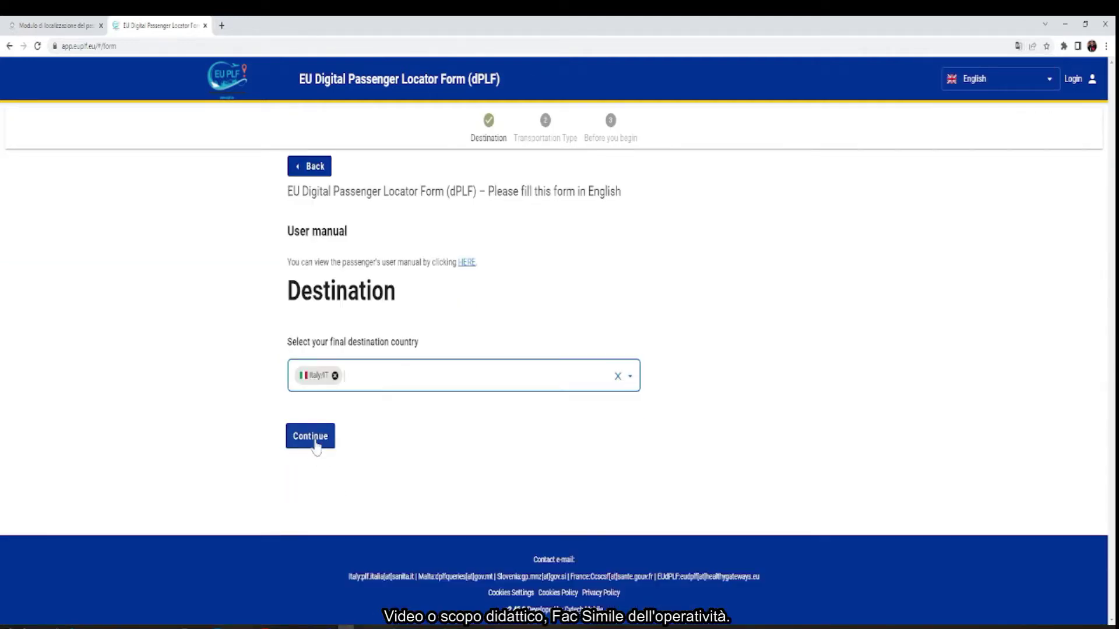
pyautogui.click(313, 439)
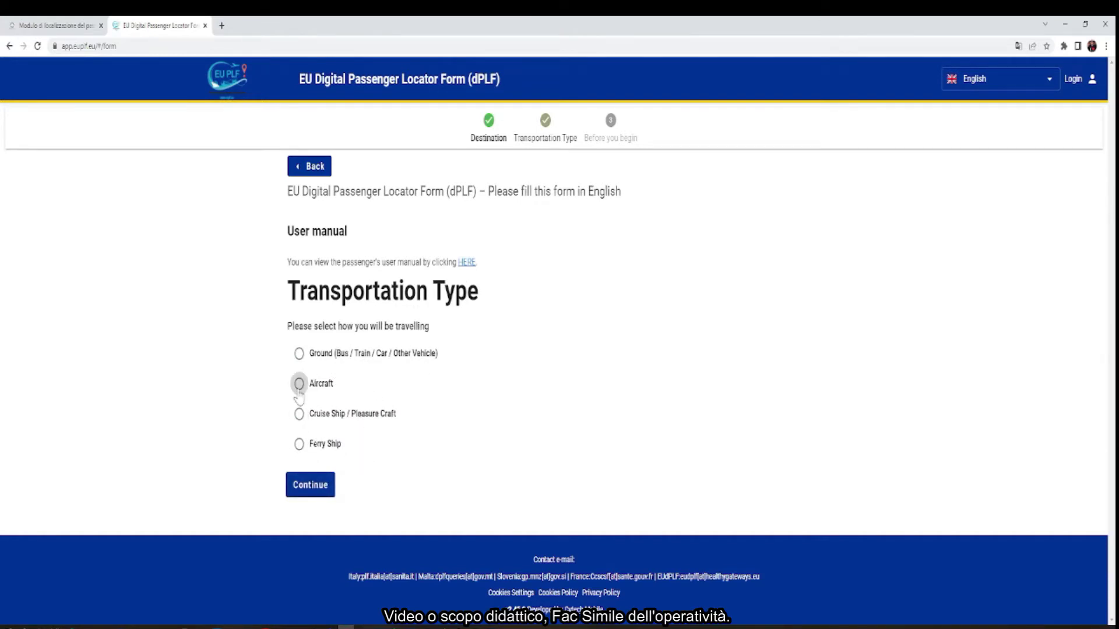
pyautogui.click(298, 387)
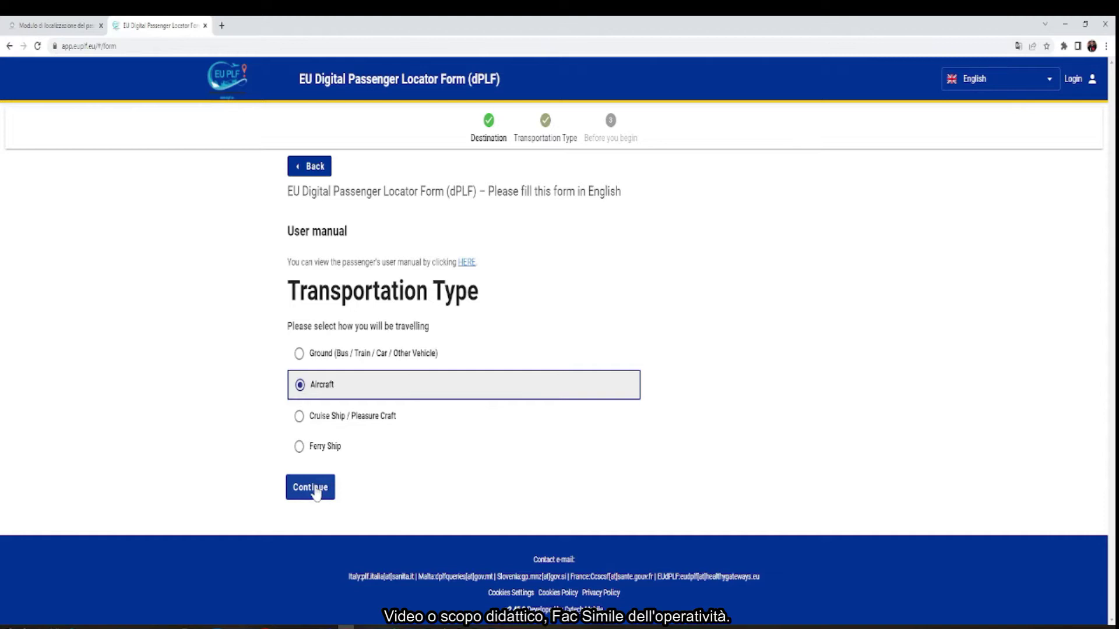
pyautogui.click(313, 488)
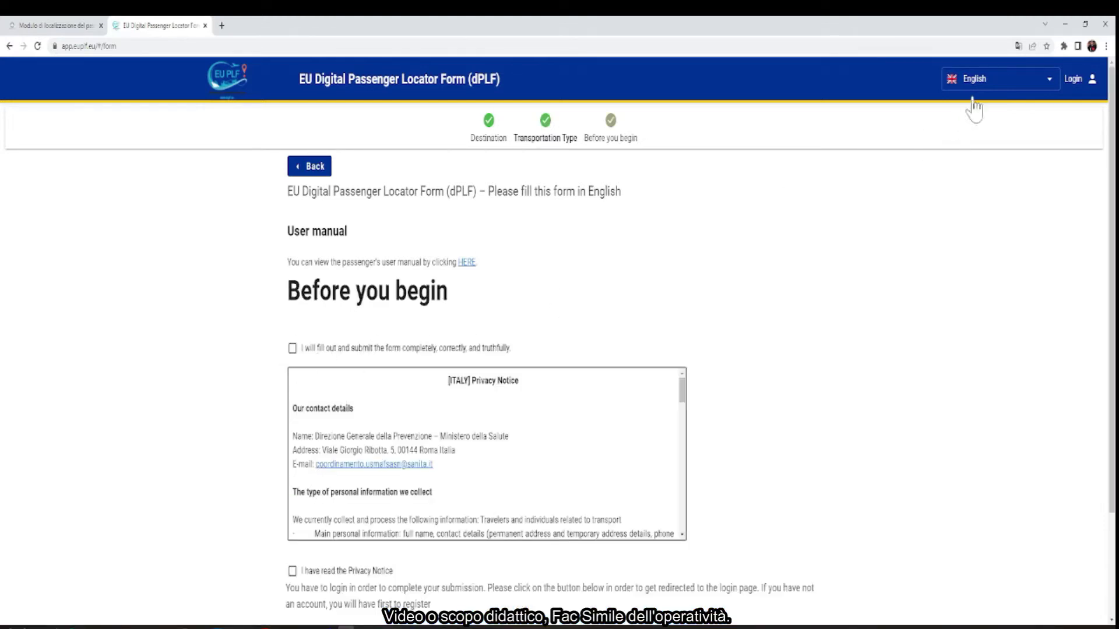
# Switch the form language to Italiano
pyautogui.click(978, 79)
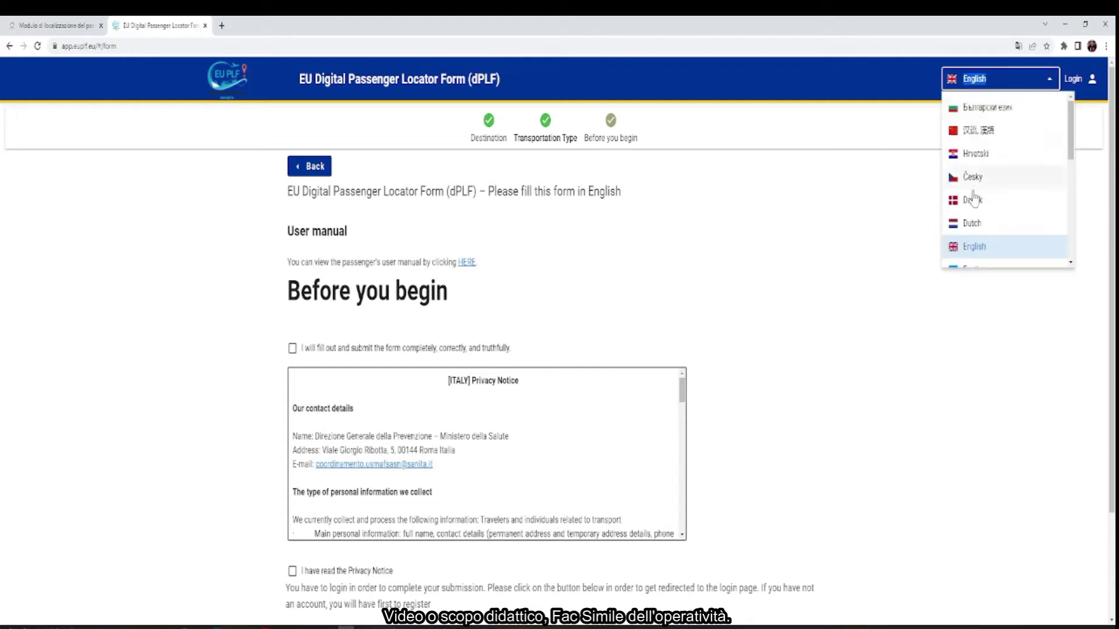
pyautogui.scroll(-4, 986, 201)
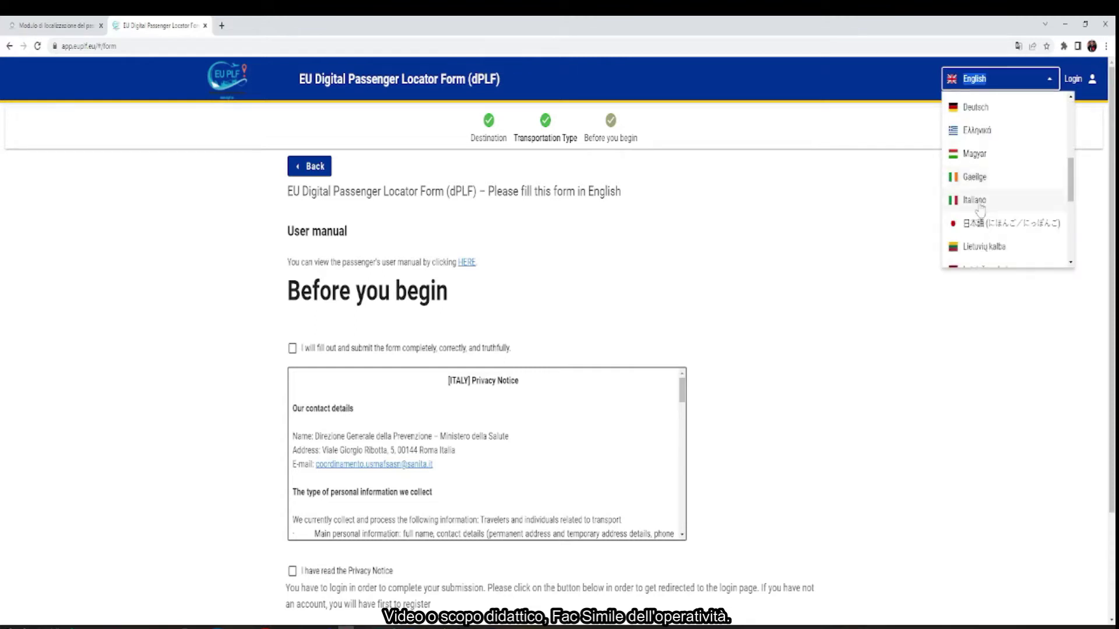
pyautogui.click(985, 201)
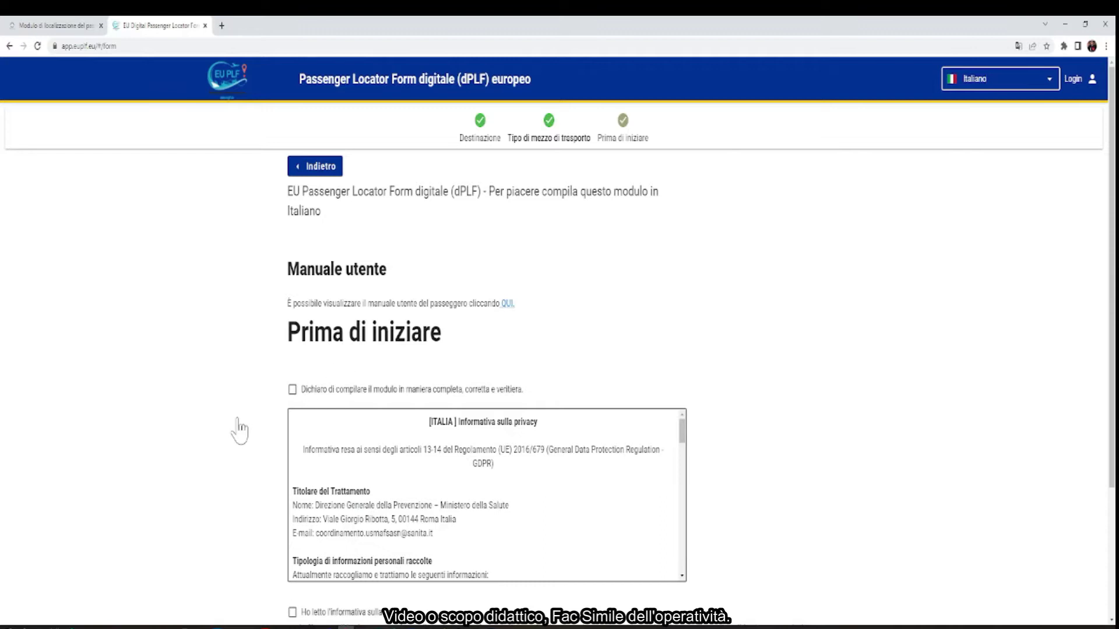
# Accept the truthfulness and privacy-notice declarations and continue to the Login page
pyautogui.scroll(-2, 204, 420)
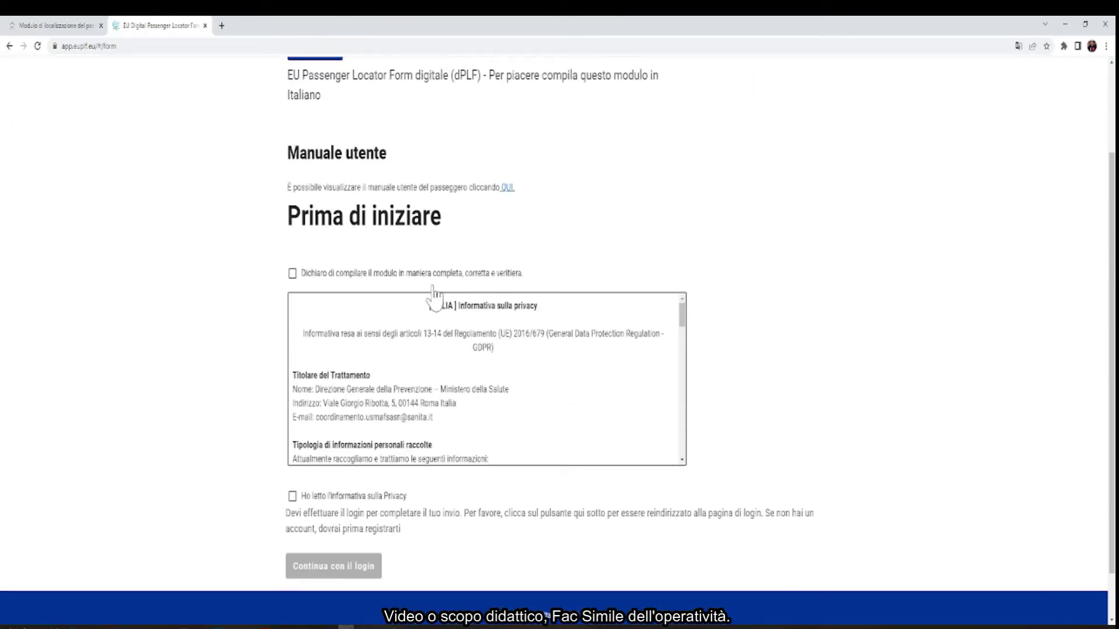
pyautogui.click(293, 274)
pyautogui.scroll(-2, 376, 397)
pyautogui.scroll(-2, 376, 402)
pyautogui.click(292, 497)
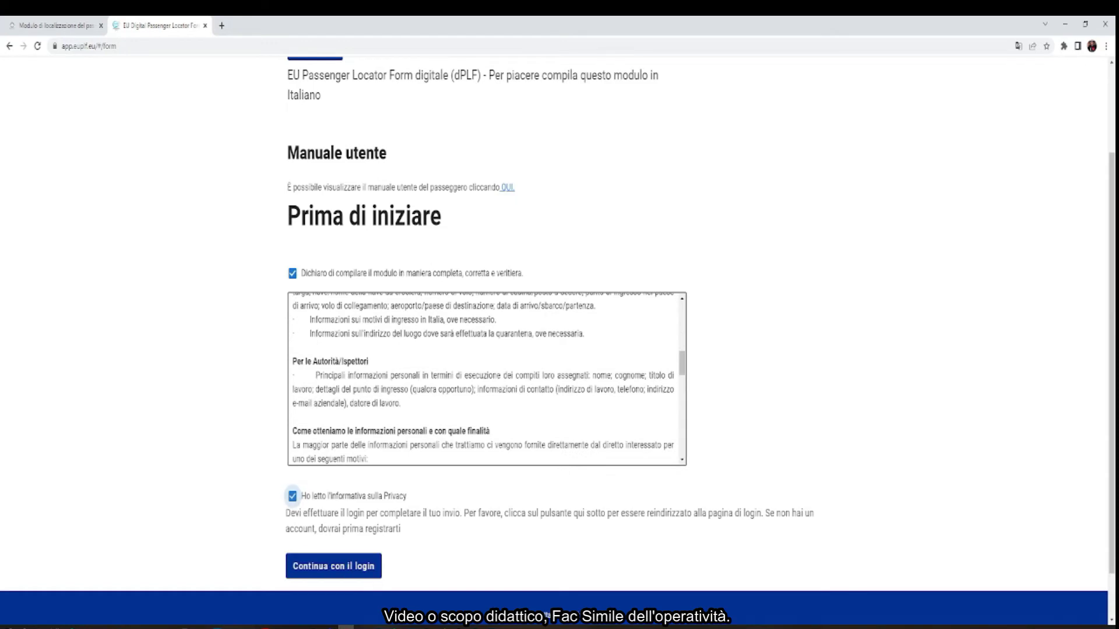
pyautogui.scroll(-2, 392, 527)
pyautogui.click(358, 510)
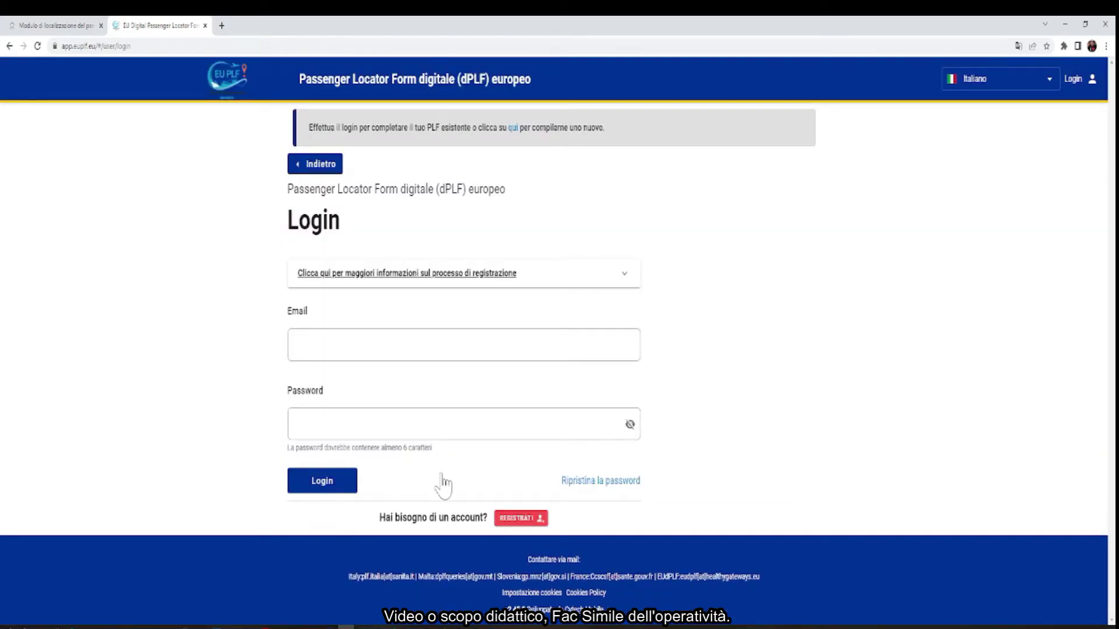
# Log in with the account e-mail and password, then continue to the flight information step
pyautogui.click(432, 349)
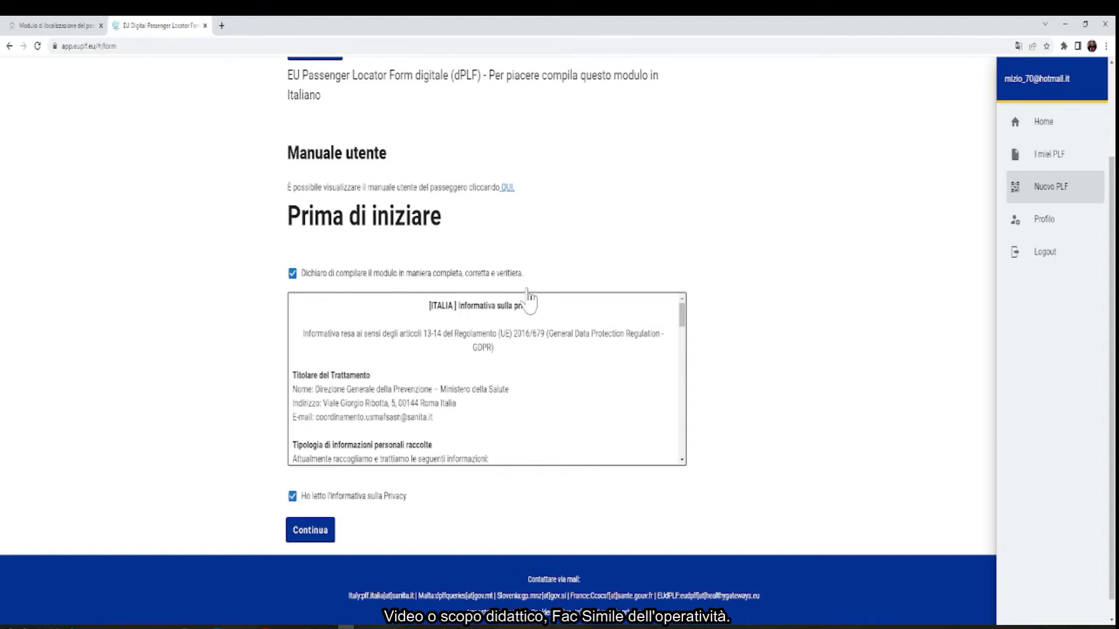
pyautogui.scroll(-1, 529, 300)
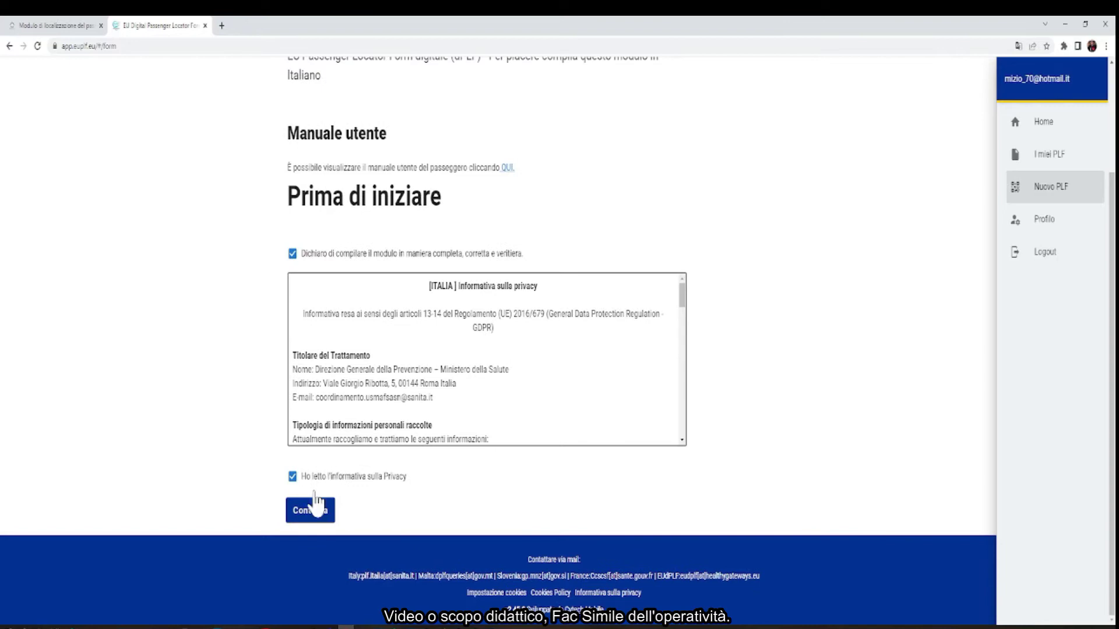
pyautogui.click(312, 513)
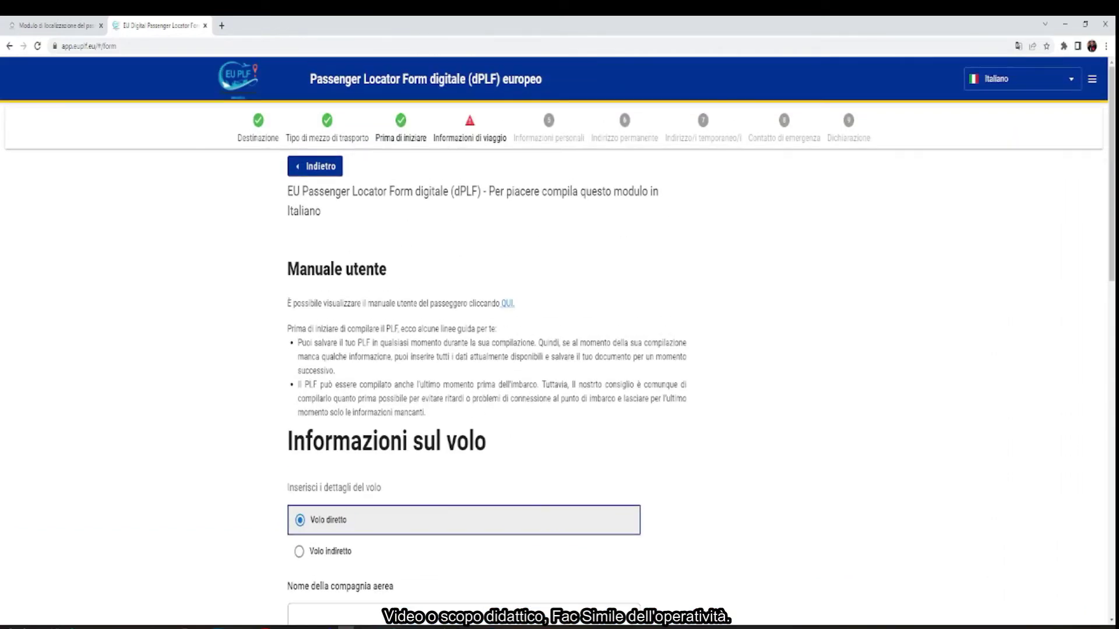
# Enter the direct flight's airline SOGANRE, flight number MAGARI and seat pilota
pyautogui.scroll(-2, 394, 460)
pyautogui.scroll(-2, 395, 462)
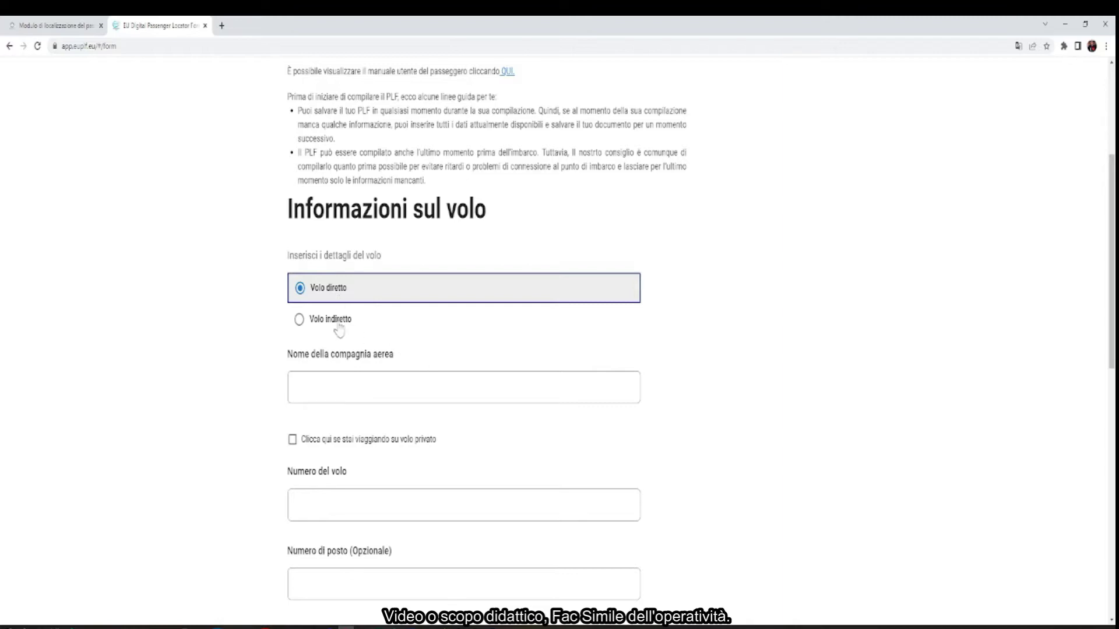
pyautogui.click(332, 387)
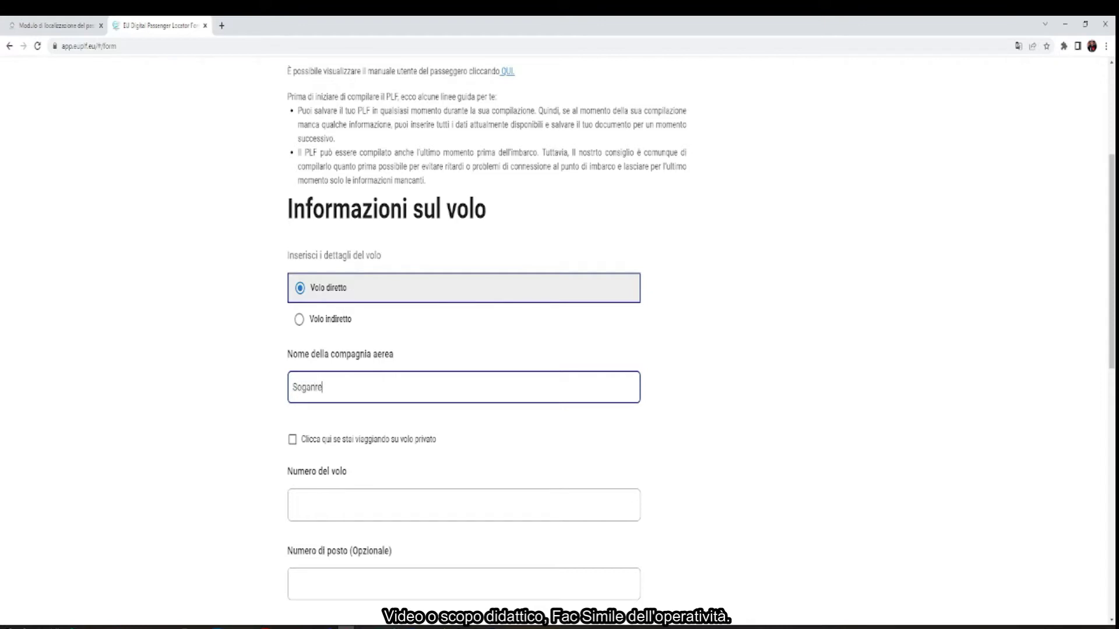
pyautogui.scroll(-2, 430, 458)
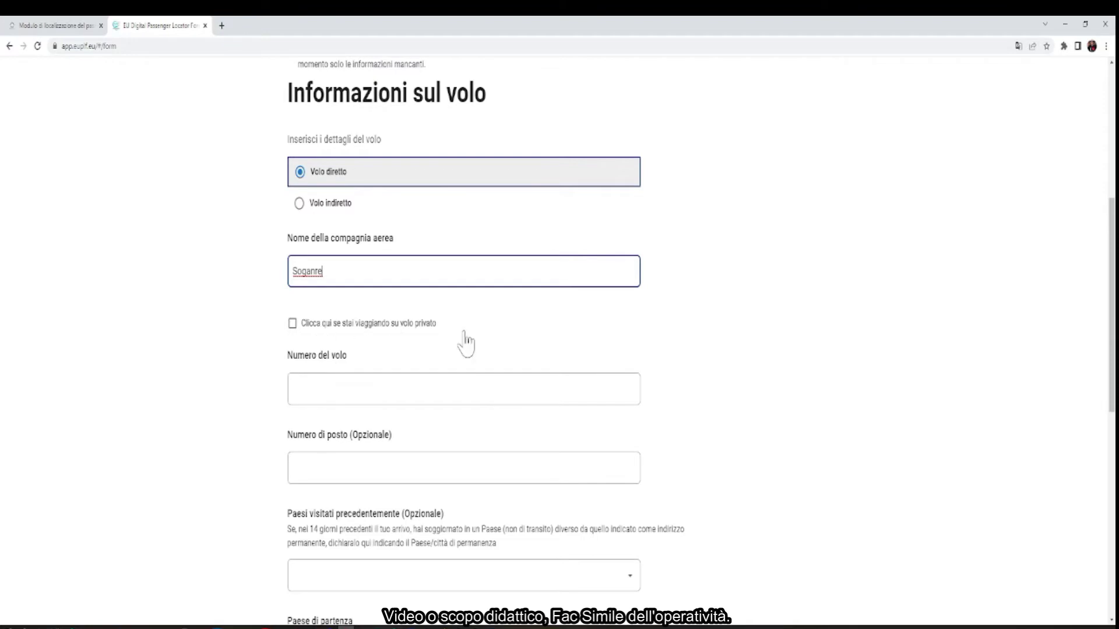
pyautogui.click(314, 387)
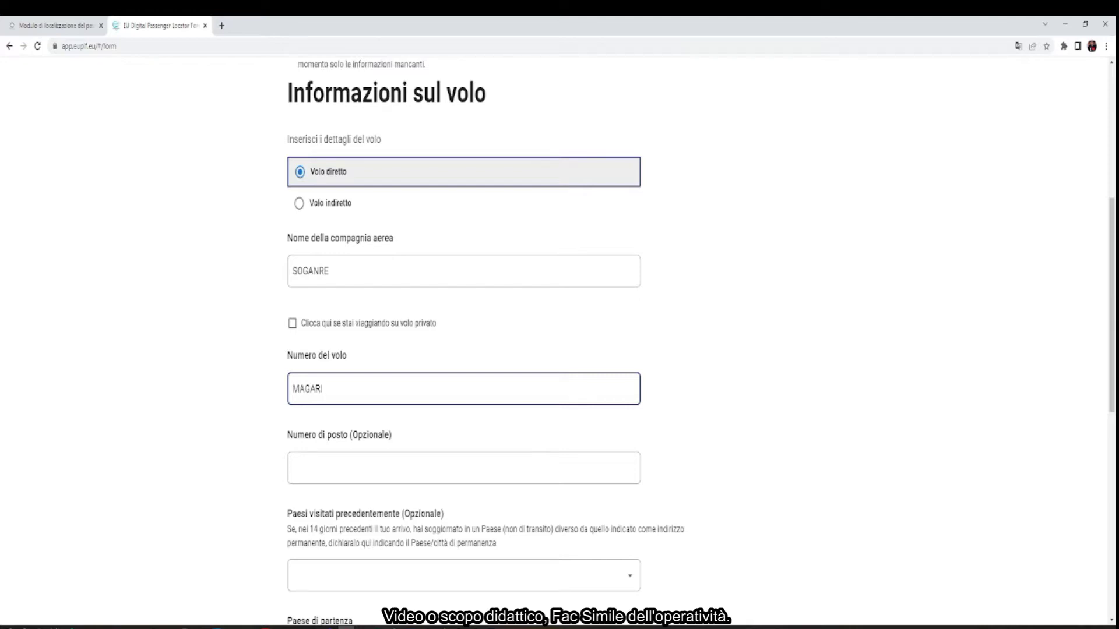
pyautogui.press('Tab')
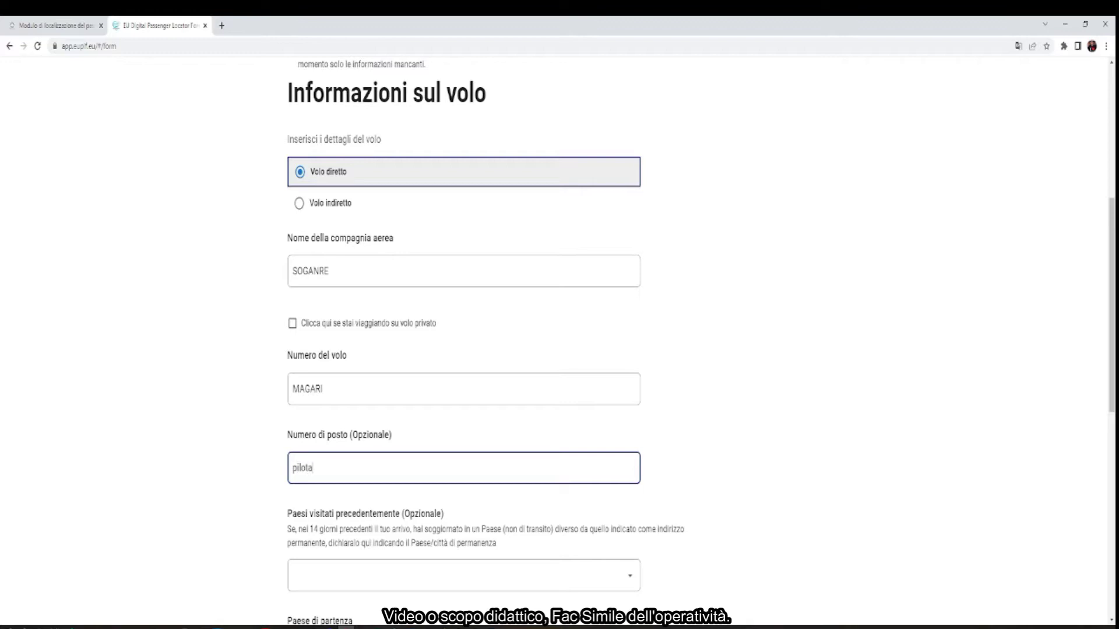
pyautogui.scroll(-2, 559, 344)
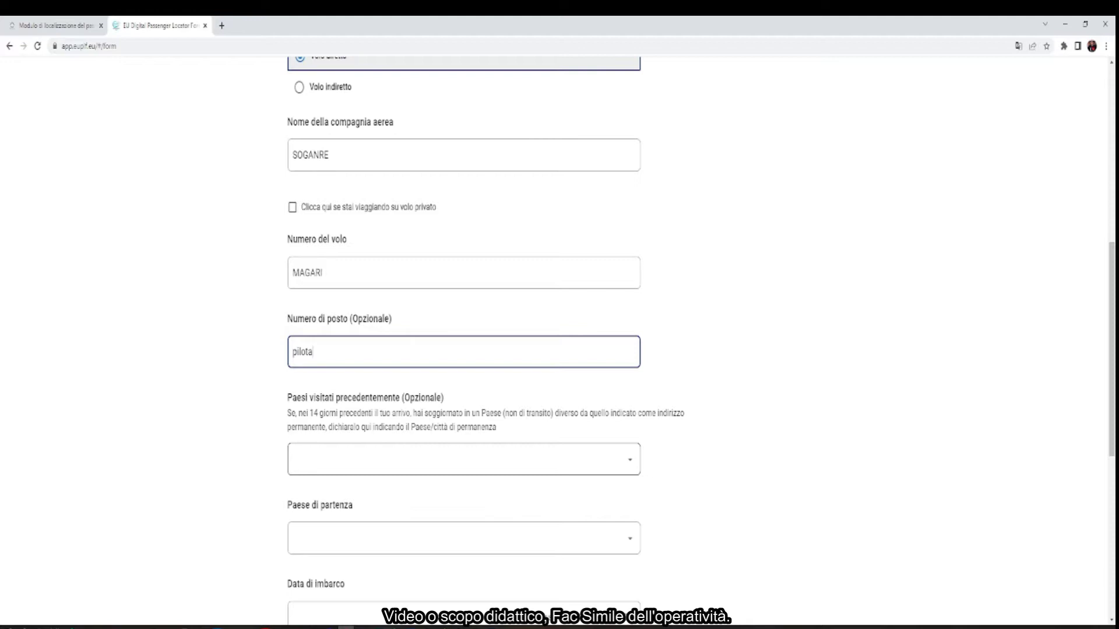
# Add Aruba/AW as a previously visited country
pyautogui.click(461, 460)
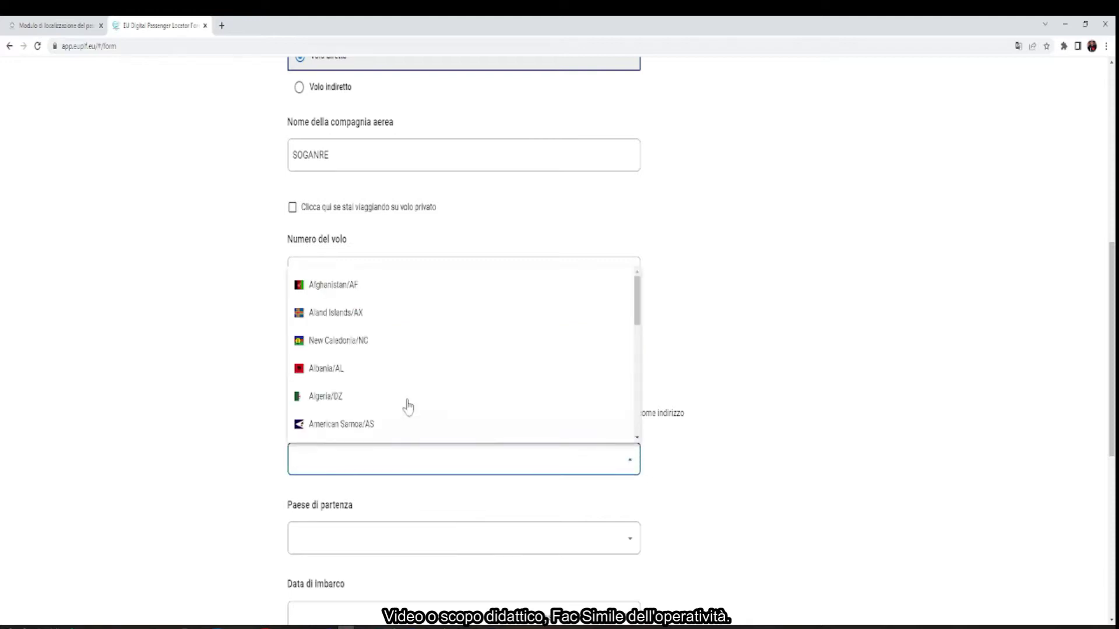
pyautogui.moveTo(638, 300); pyautogui.dragTo(637, 378)
pyautogui.scroll(-1, 637, 381)
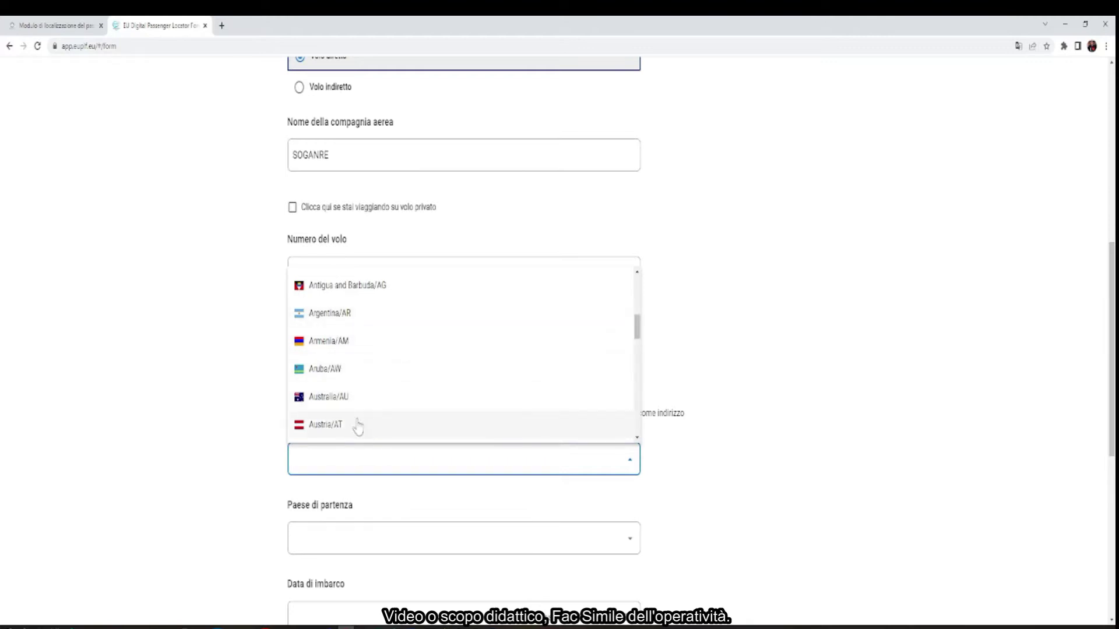
pyautogui.click(324, 373)
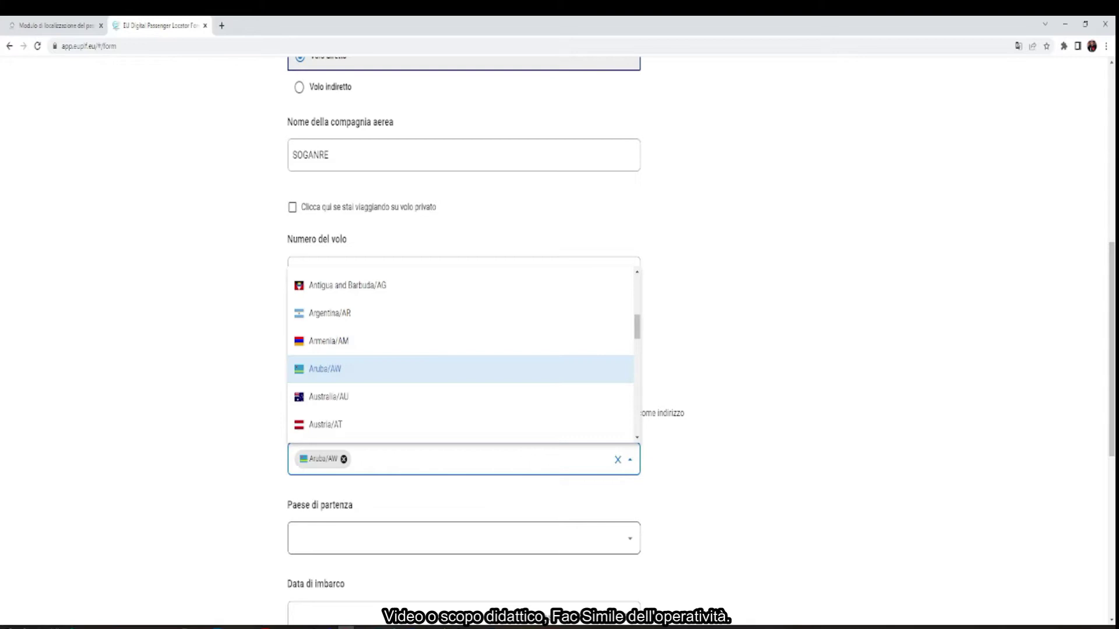
# Choose Angola/AO as the departure country
pyautogui.click(460, 538)
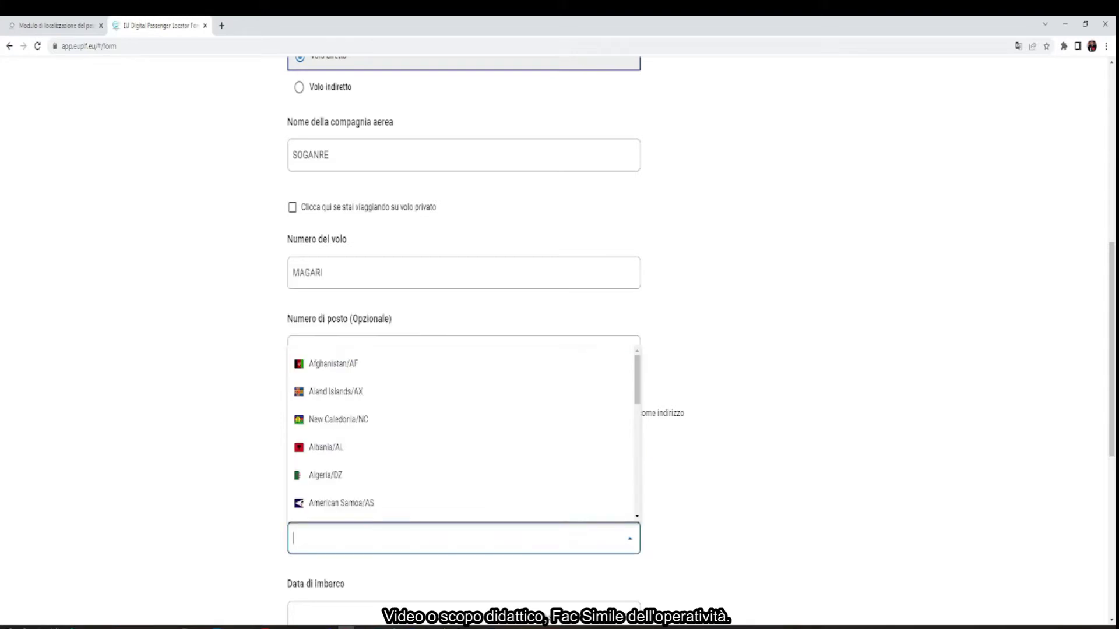
pyautogui.scroll(-2, 415, 465)
pyautogui.click(340, 454)
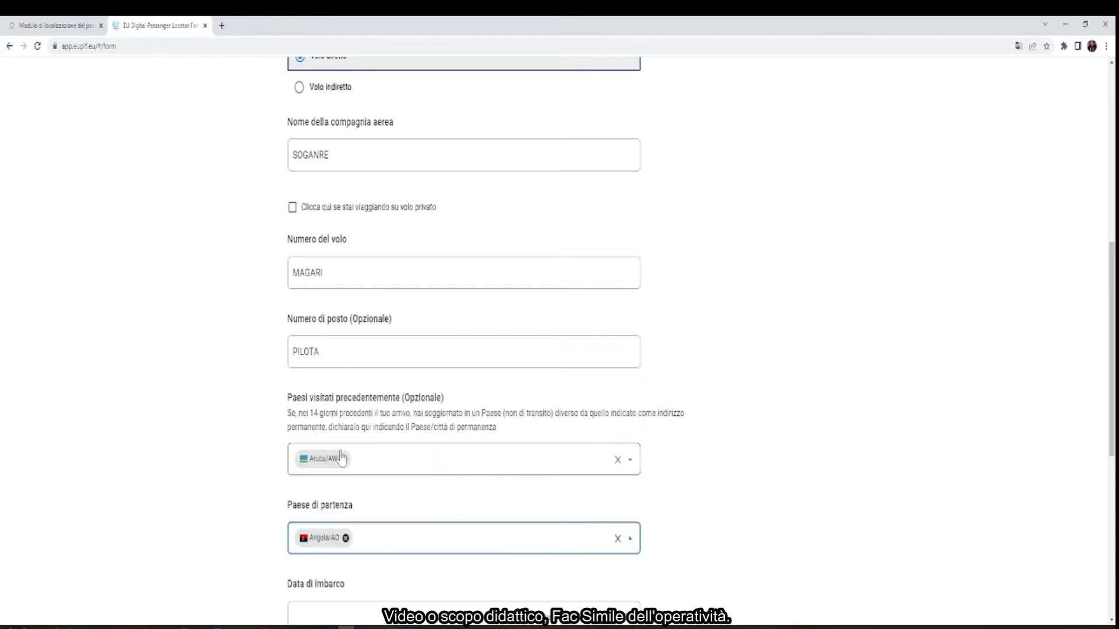
pyautogui.scroll(-2, 400, 539)
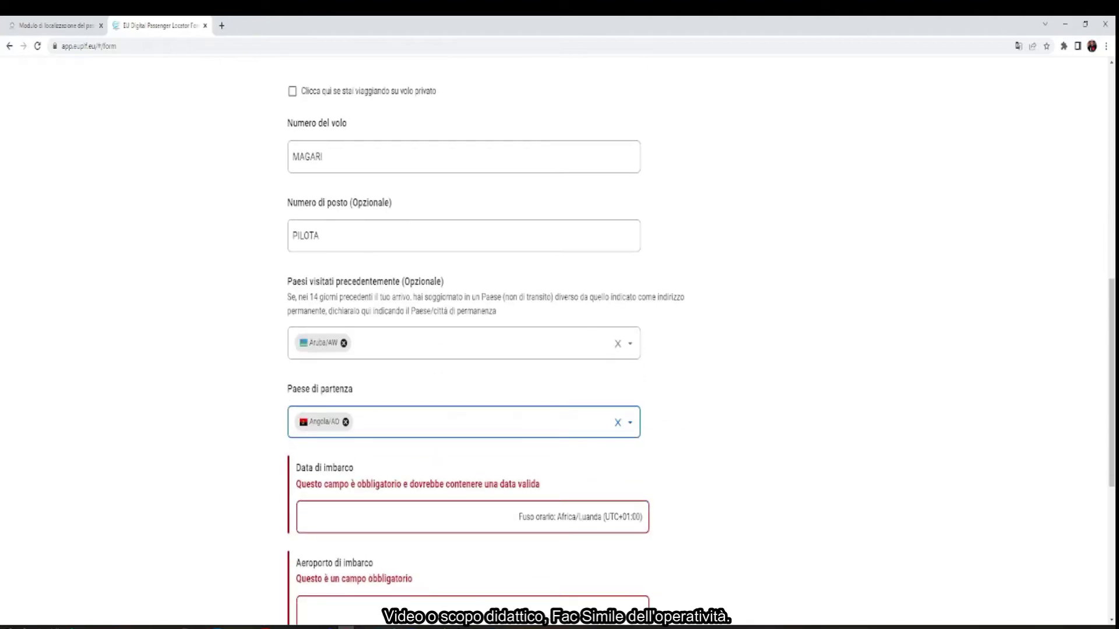
pyautogui.scroll(-4, 412, 533)
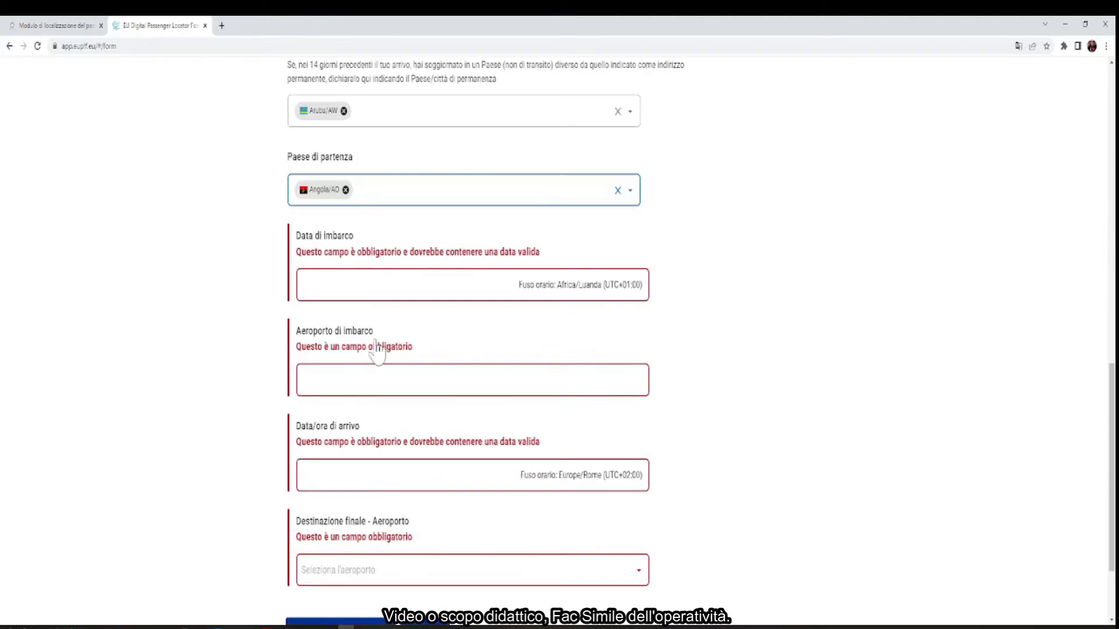
pyautogui.click(373, 285)
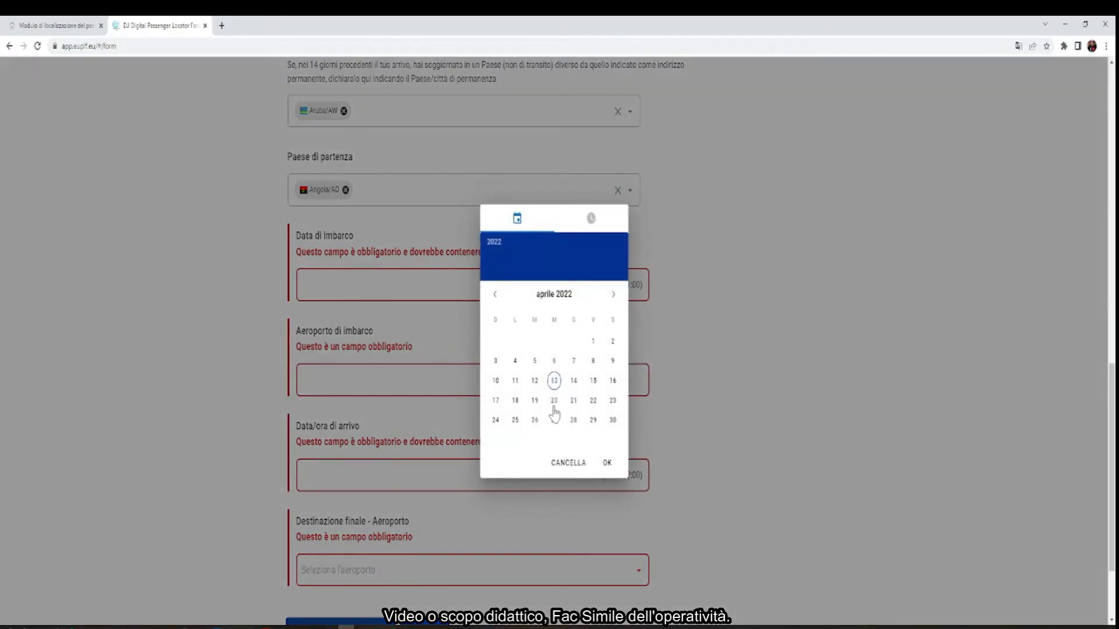
pyautogui.click(555, 381)
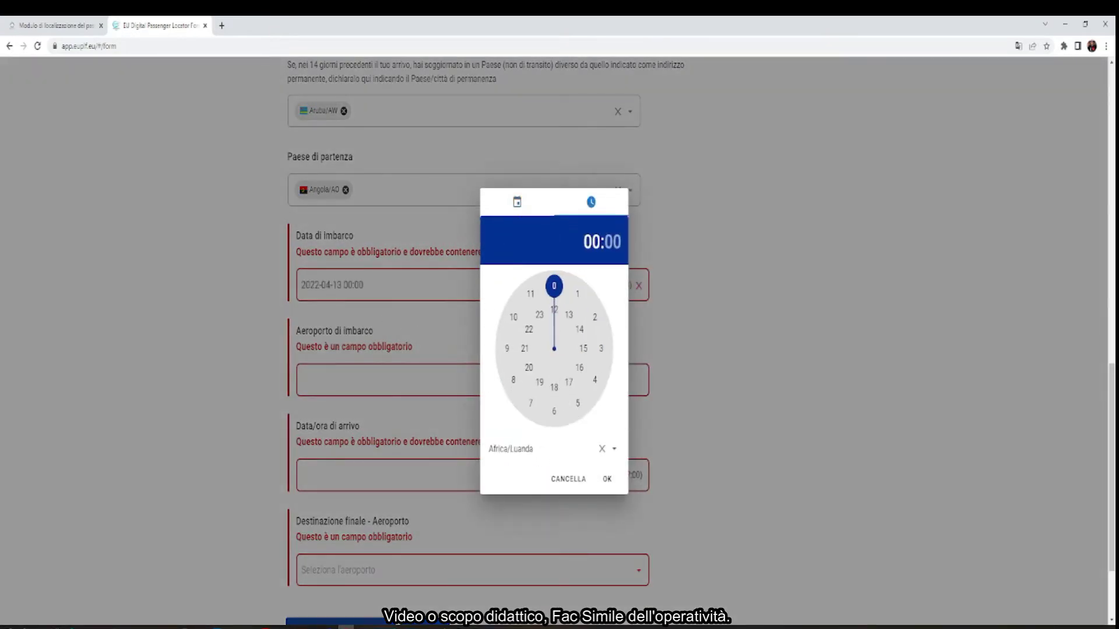
pyautogui.moveTo(568, 292); pyautogui.dragTo(579, 337)
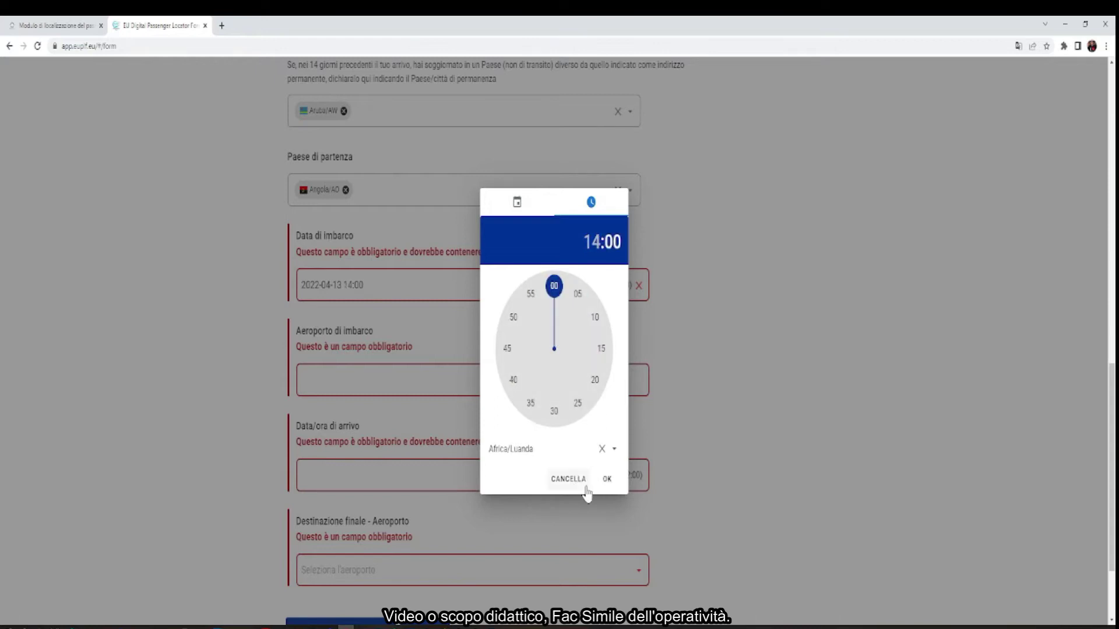
pyautogui.click(607, 480)
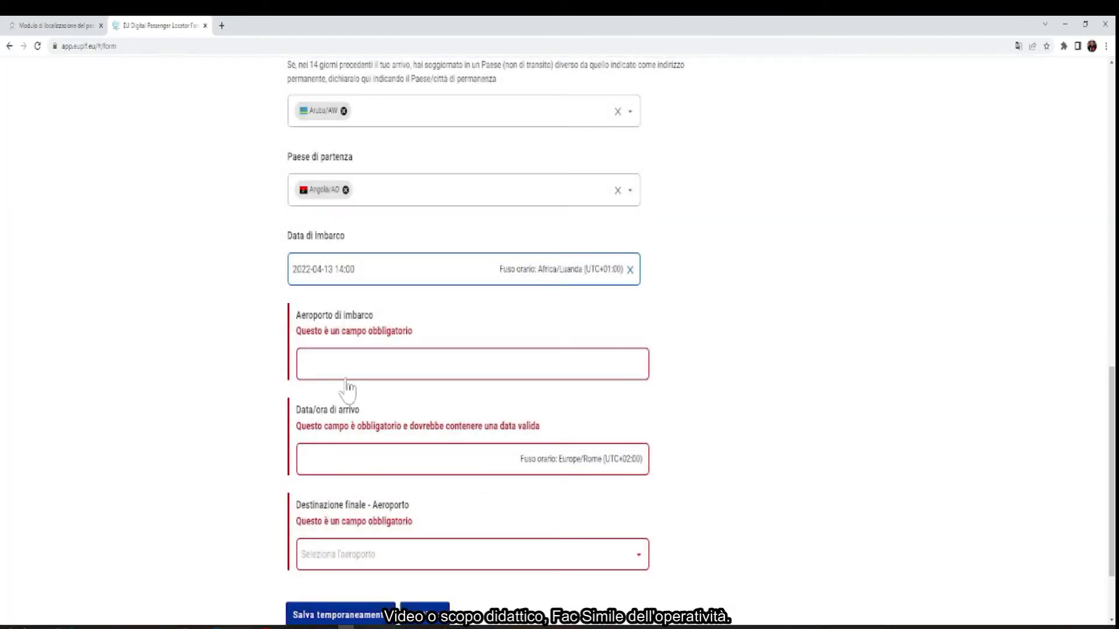
pyautogui.click(408, 364)
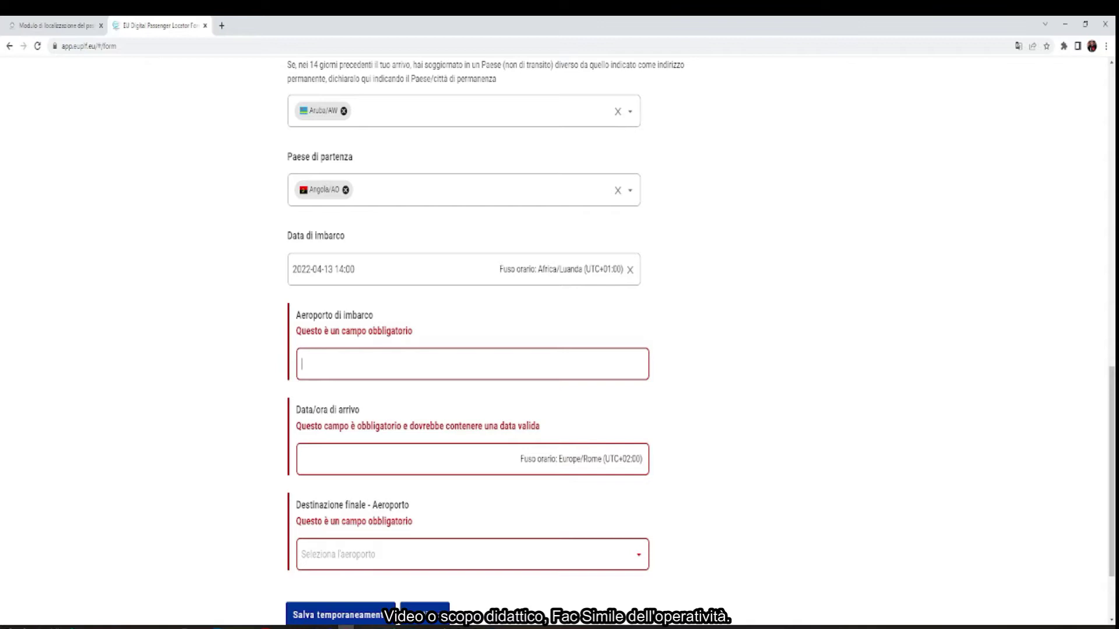
pyautogui.write('usduud')
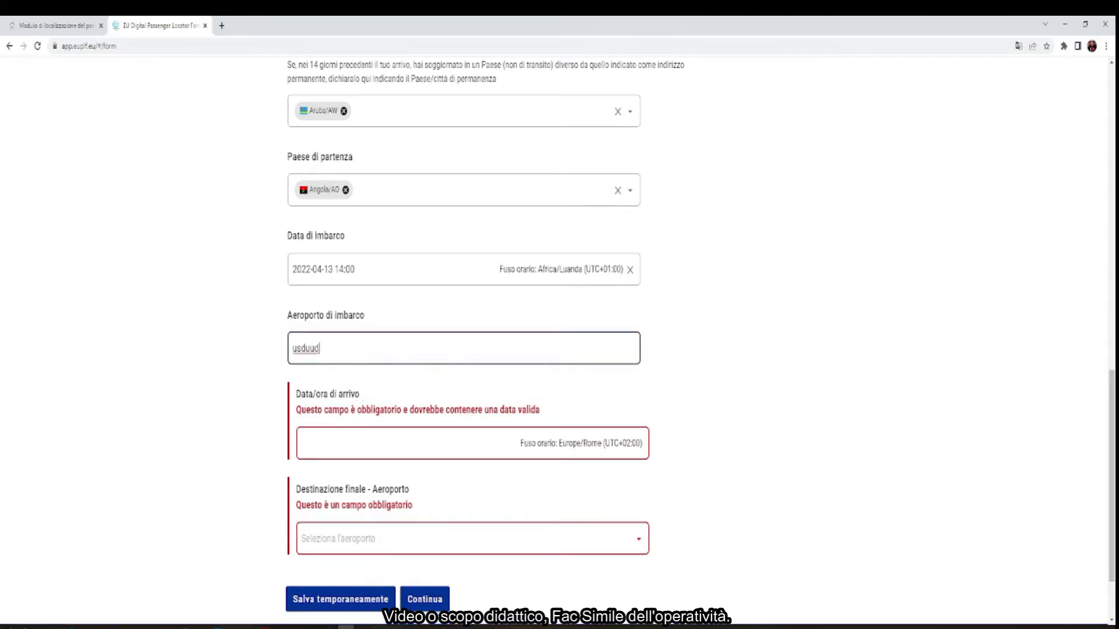
pyautogui.click(502, 437)
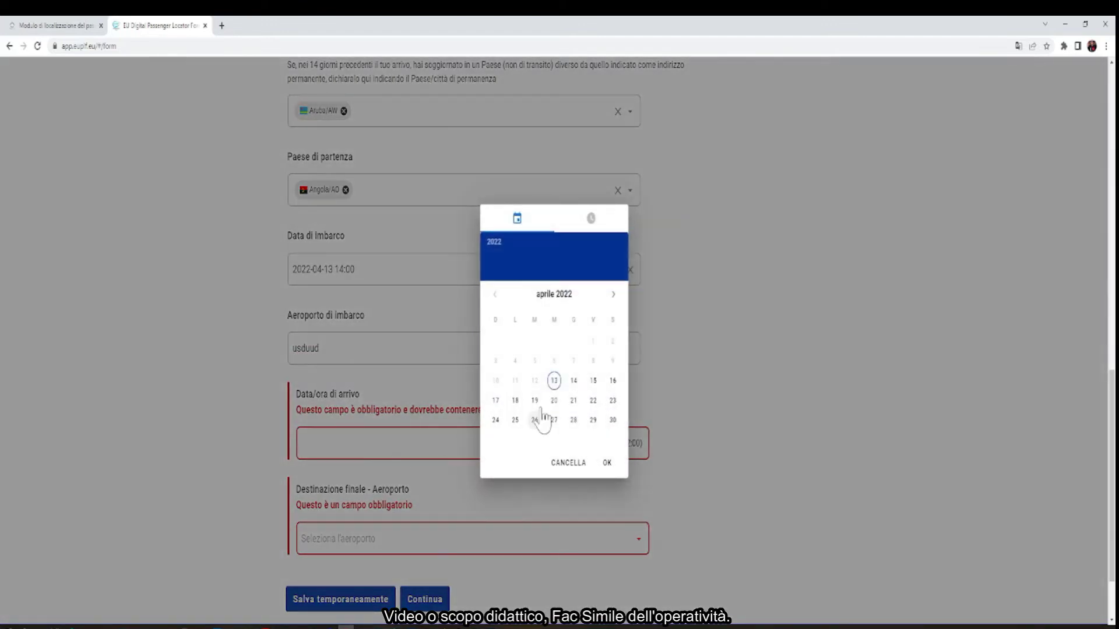
pyautogui.click(593, 381)
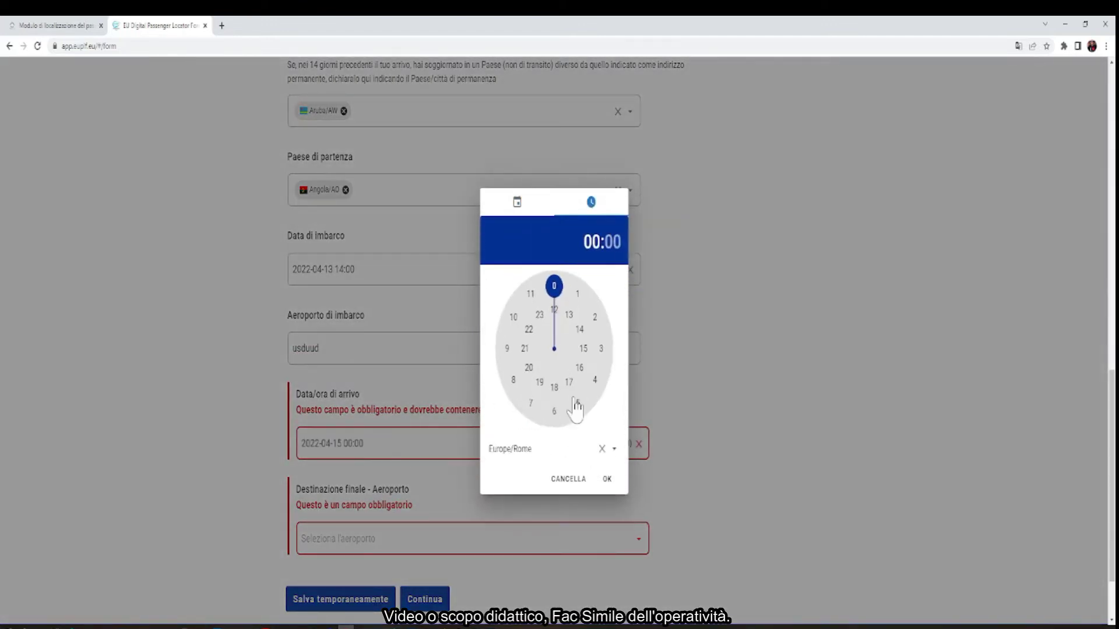
pyautogui.moveTo(559, 302); pyautogui.dragTo(583, 348)
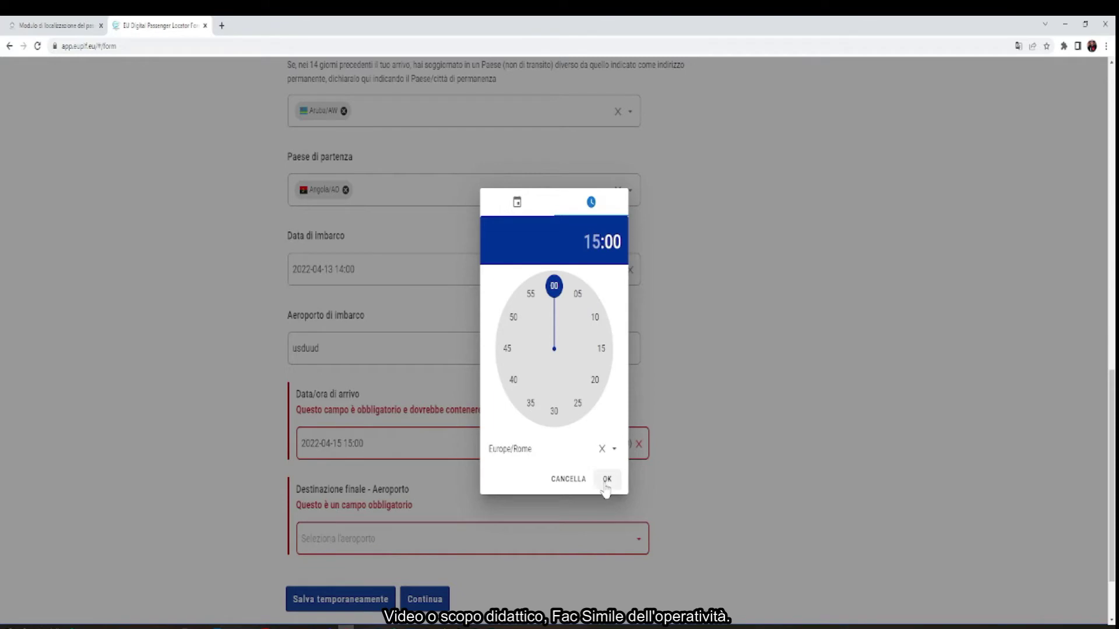
pyautogui.click(606, 479)
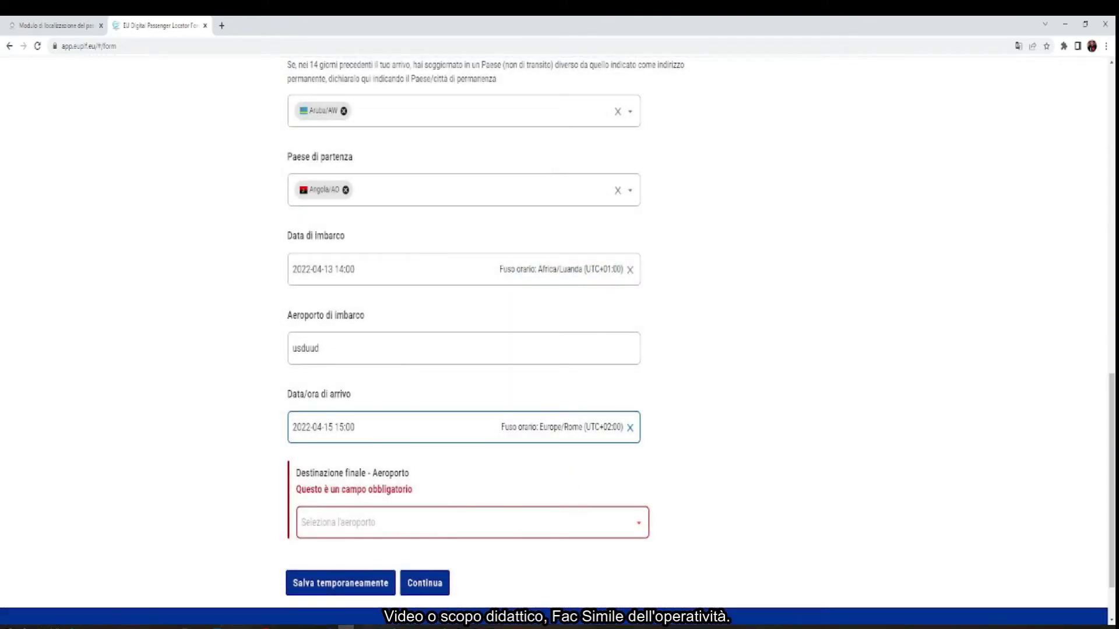
pyautogui.click(408, 522)
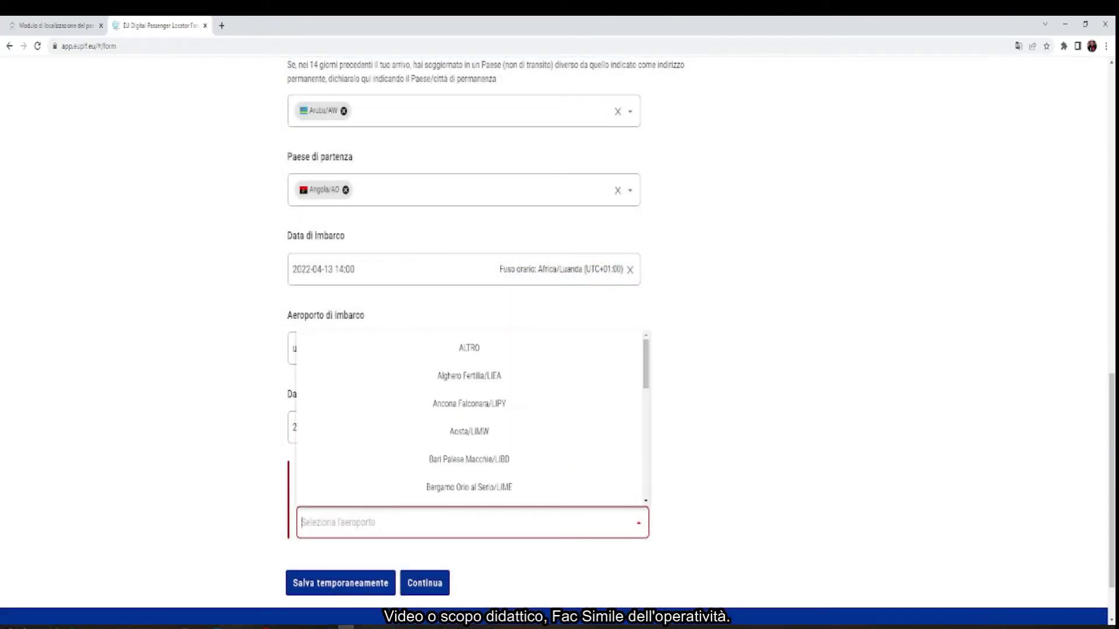
pyautogui.click(488, 376)
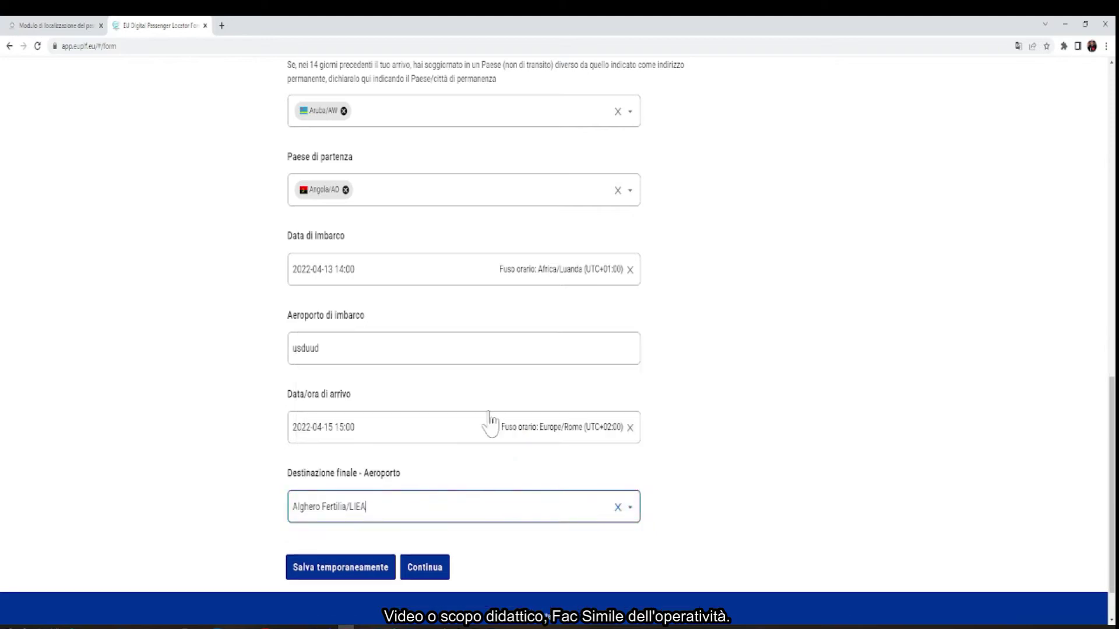
# On Informazioni personali, enter the passenger's surname and first name and set sex to Altro
pyautogui.click(431, 570)
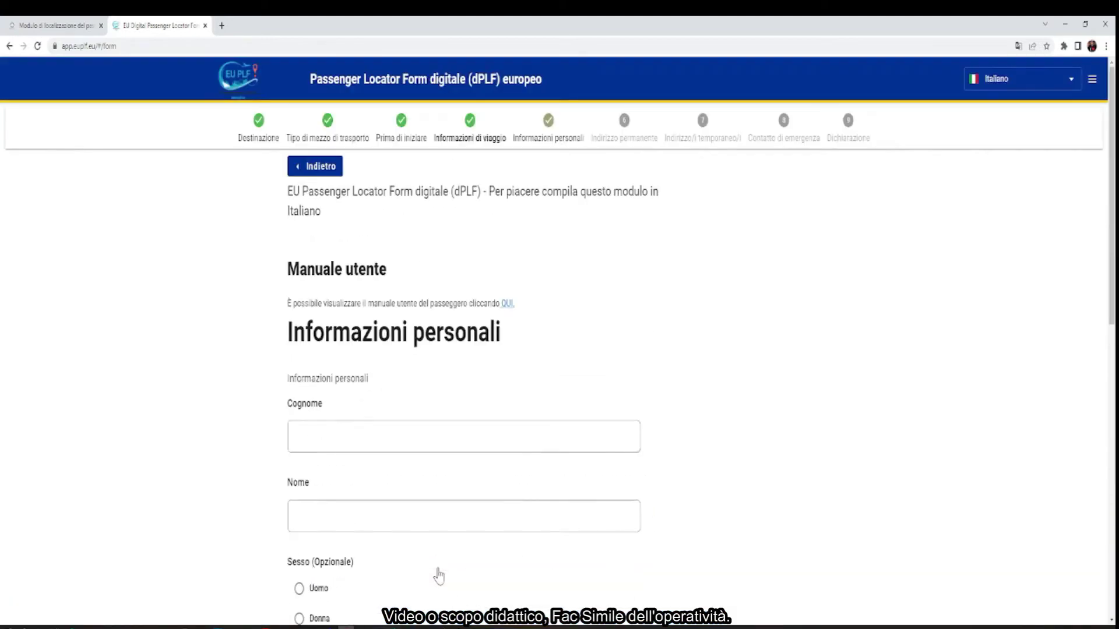
pyautogui.click(434, 437)
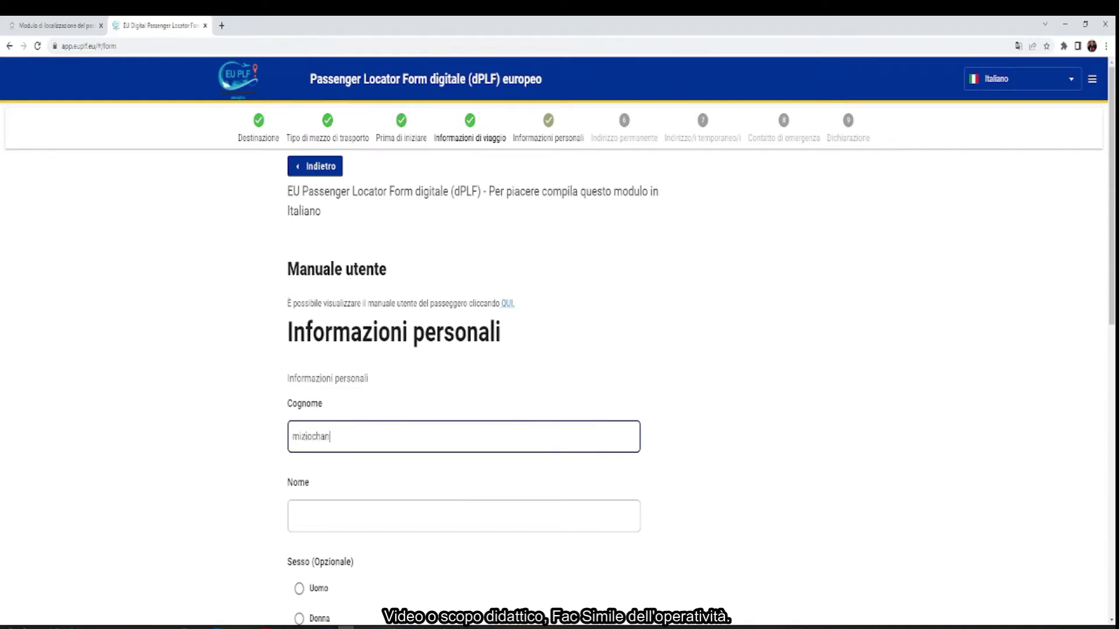
pyautogui.click(403, 507)
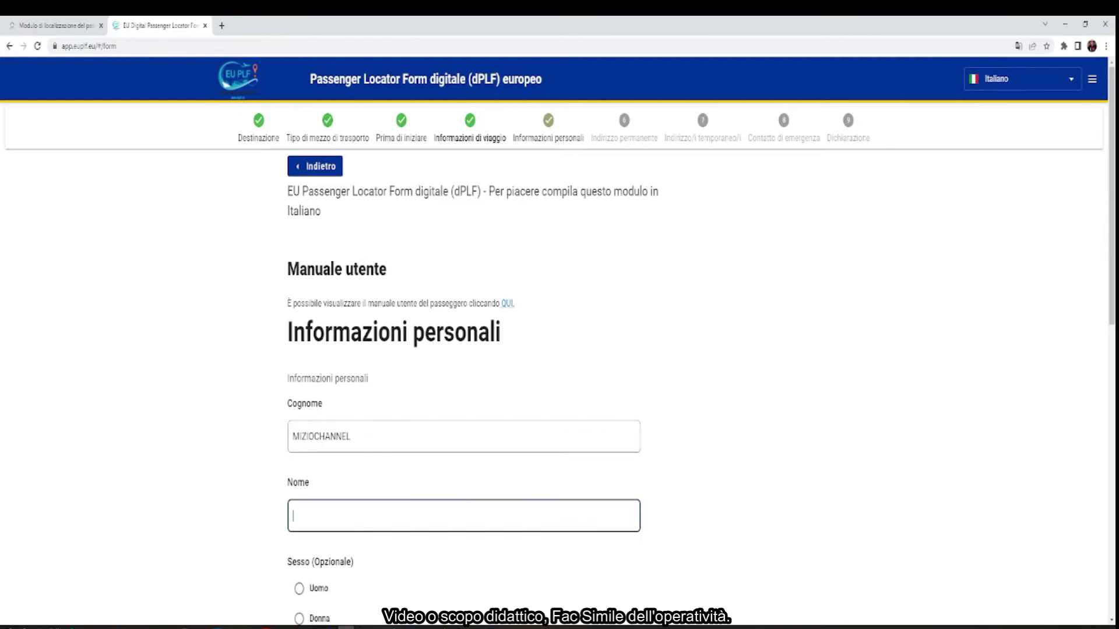
pyautogui.write('miziocgahannel')
pyautogui.scroll(-4, 416, 560)
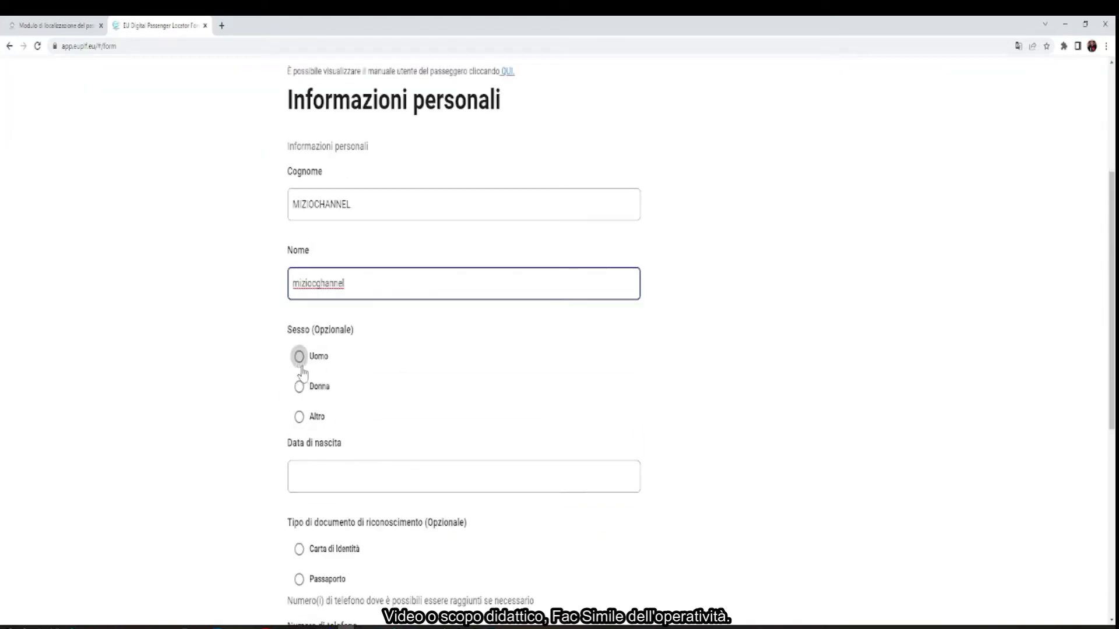
pyautogui.click(300, 419)
# Pick year 2000, May, day 17 so Data di nascita reads 2000-05-17
pyautogui.click(354, 478)
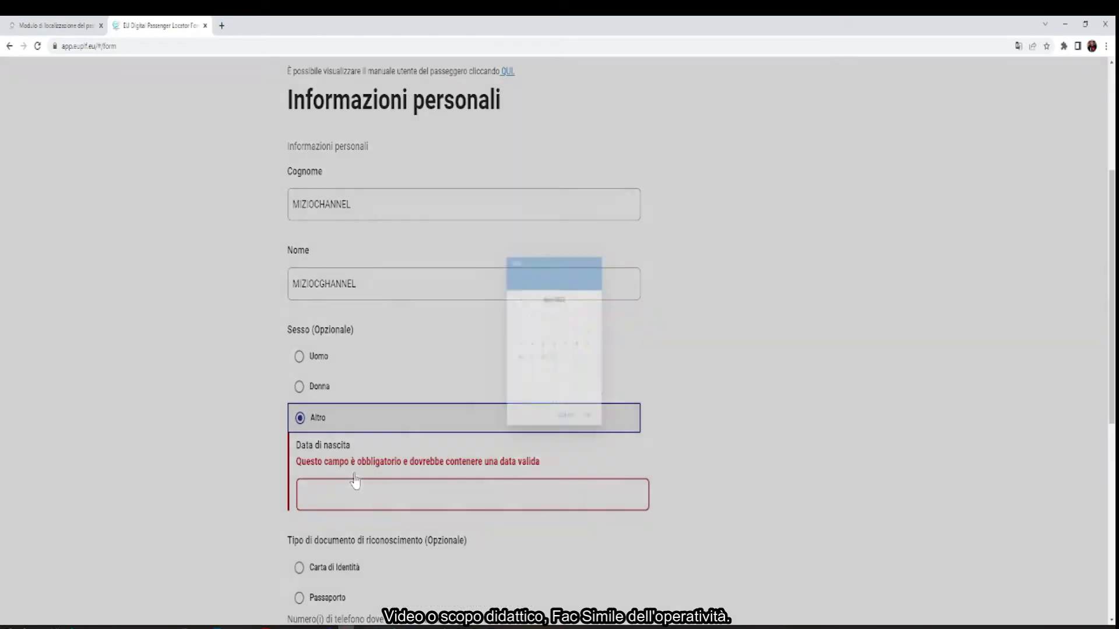
pyautogui.moveTo(614, 283); pyautogui.dragTo(614, 309)
pyautogui.click(560, 304)
pyautogui.click(554, 346)
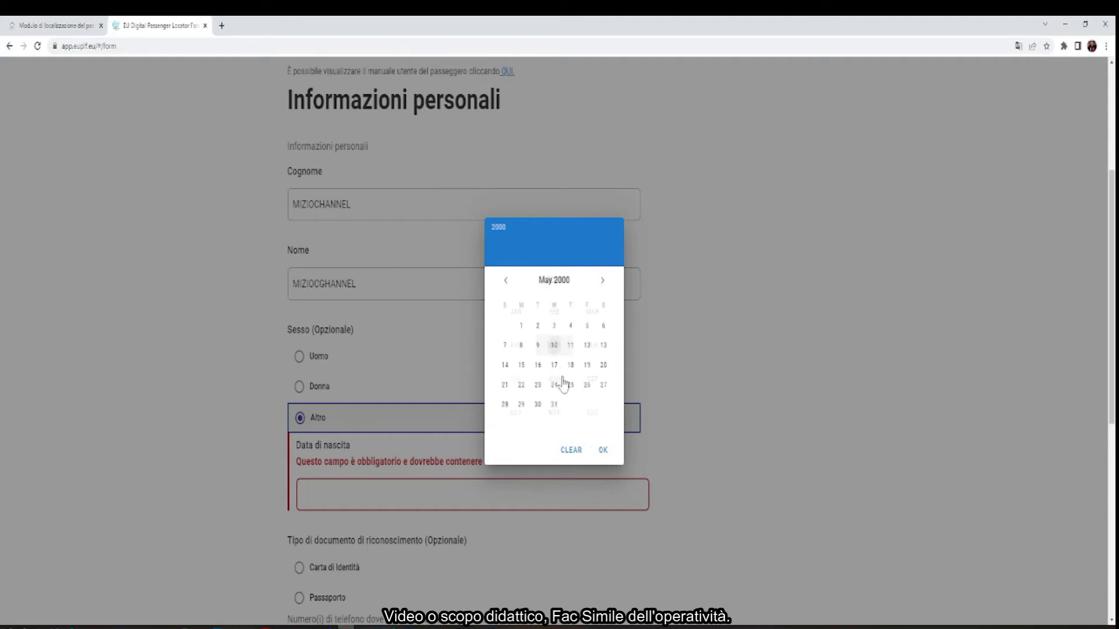
pyautogui.click(554, 365)
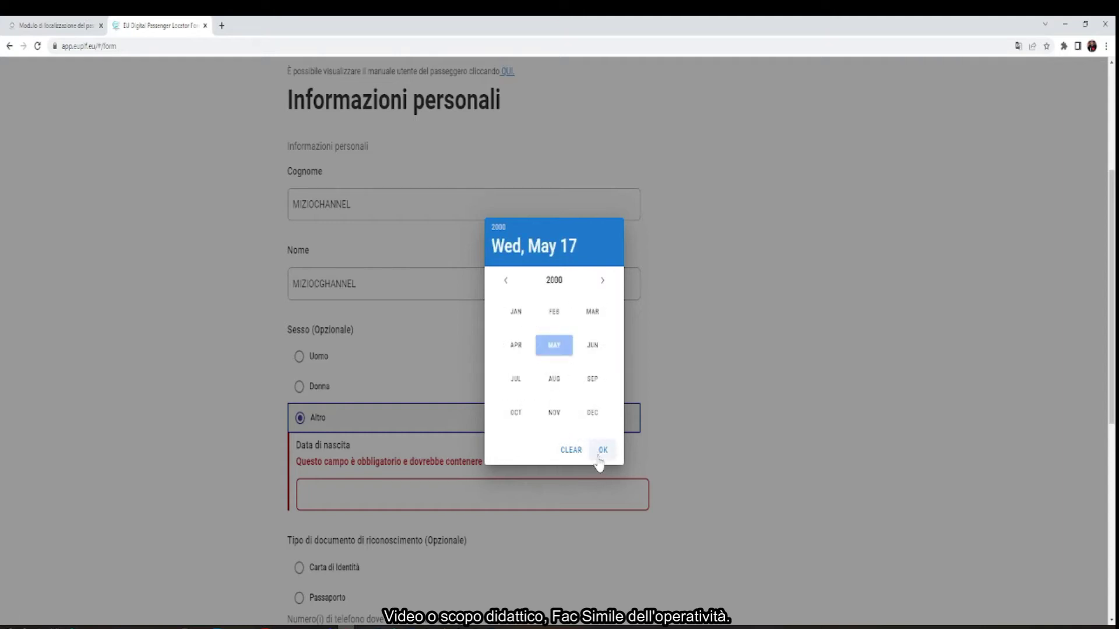
pyautogui.click(603, 450)
pyautogui.scroll(-2, 221, 519)
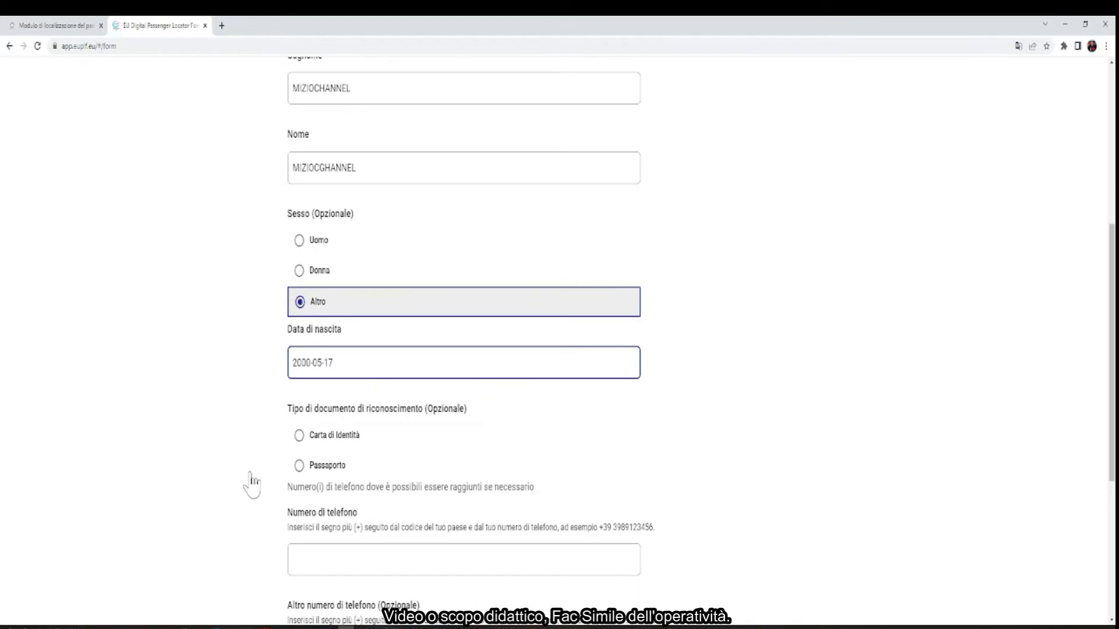
# Choose Carta di Identità, enter the document number, and enter the main phone number
pyautogui.click(300, 437)
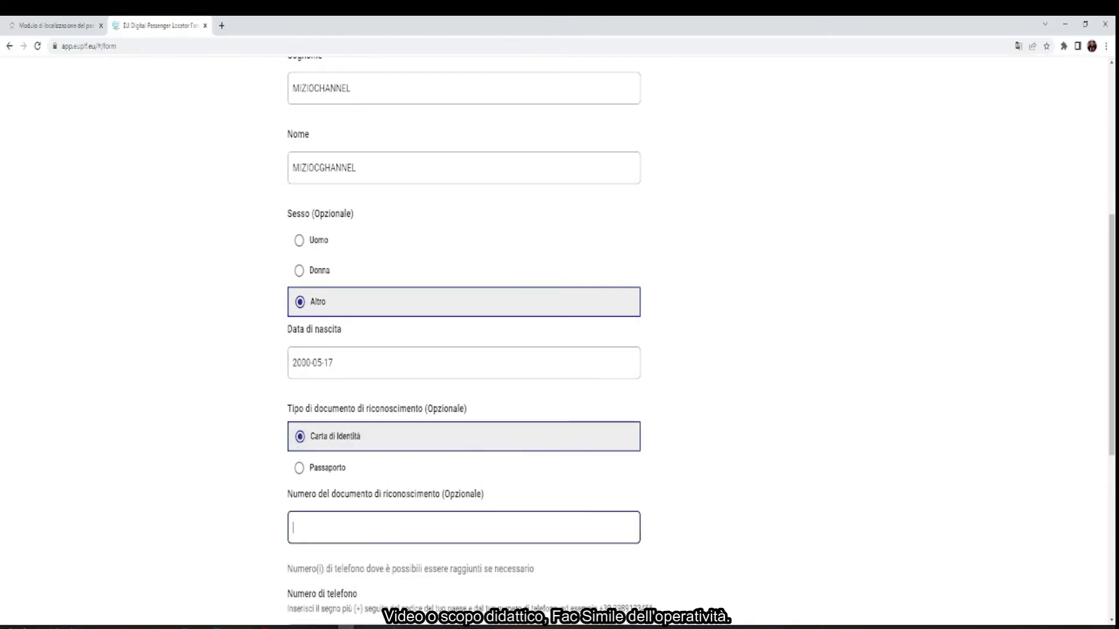
pyautogui.write('AFDDG5464GD')
pyautogui.scroll(-4, 559, 338)
pyautogui.click(463, 408)
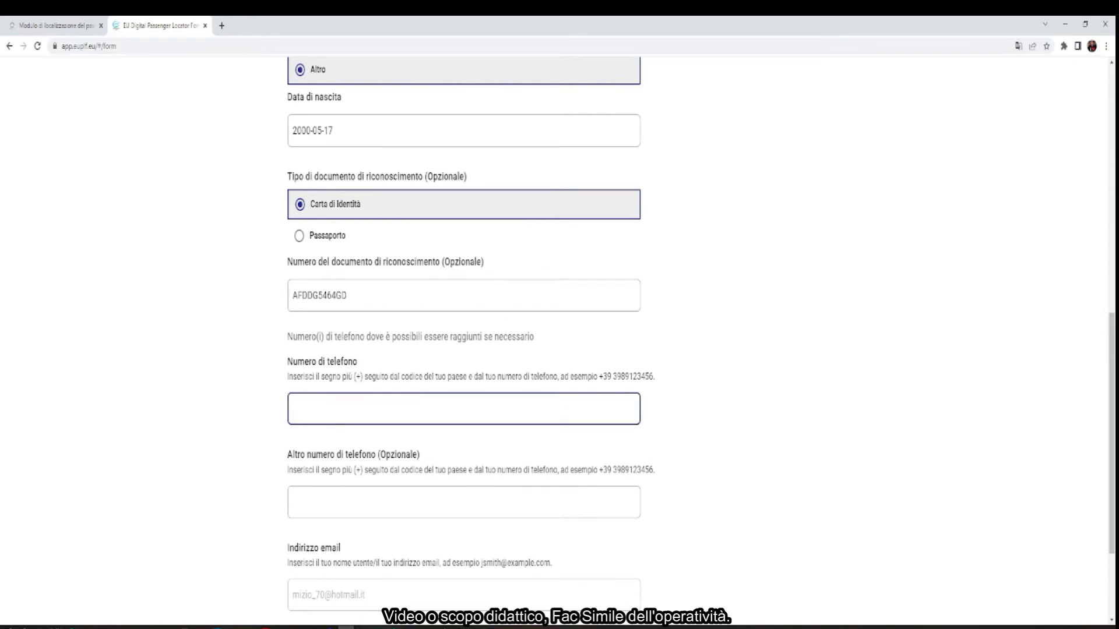
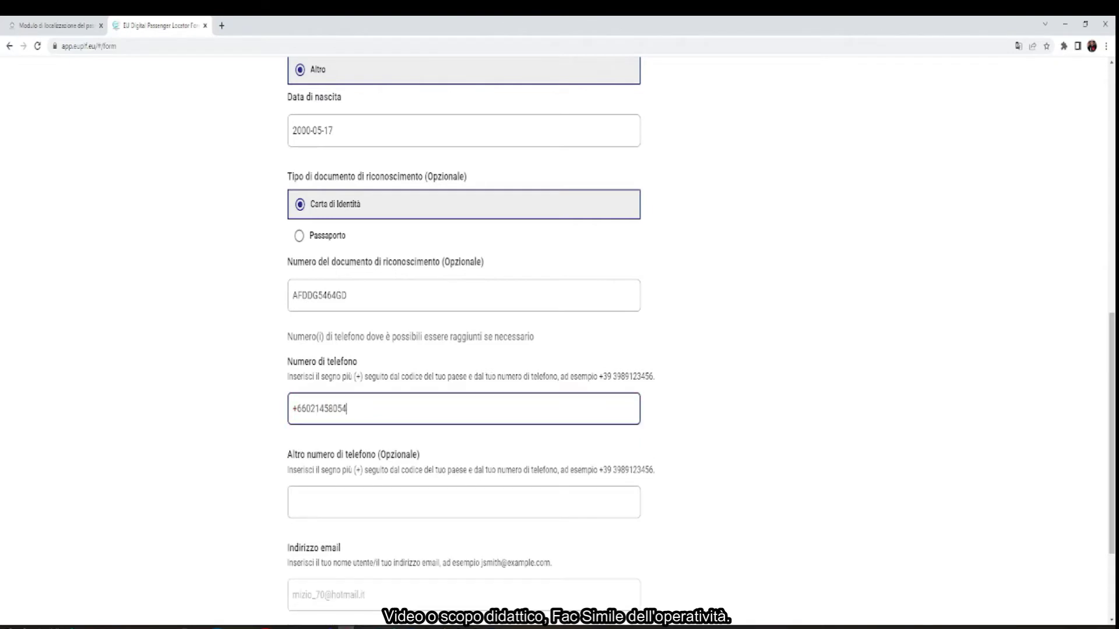
# Leave the Altro numero di telefono field empty after clearing an invalid entry, then continue
pyautogui.click(377, 501)
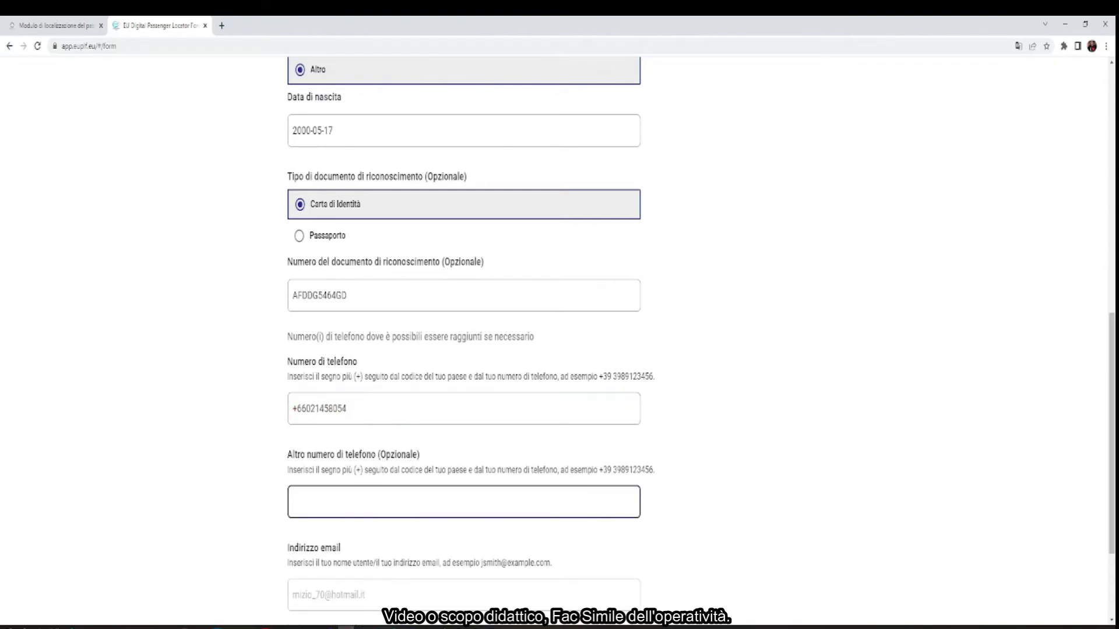
pyautogui.write('+26502444s')
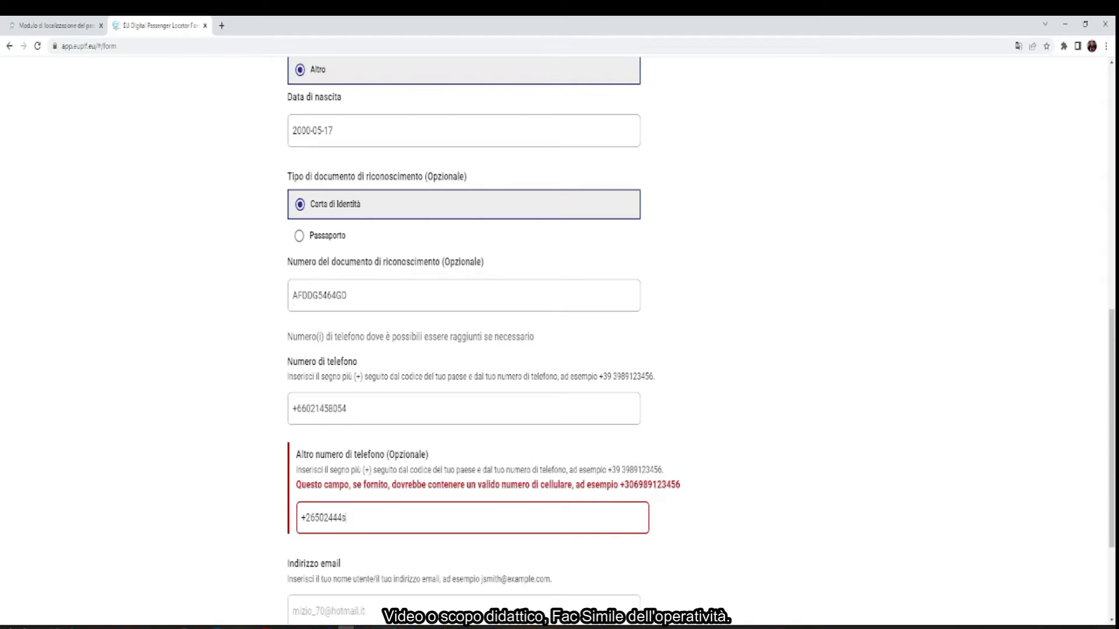
pyautogui.hotkey('ctrl', 'a')
pyautogui.press('BackSpace')
pyautogui.scroll(-2, 355, 504)
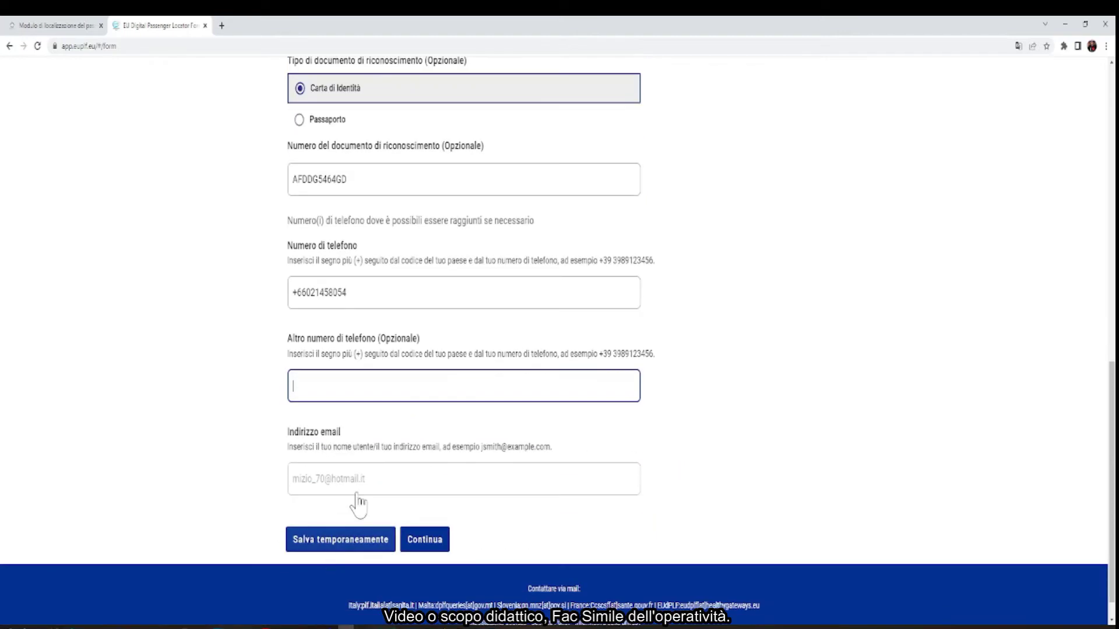
pyautogui.click(424, 540)
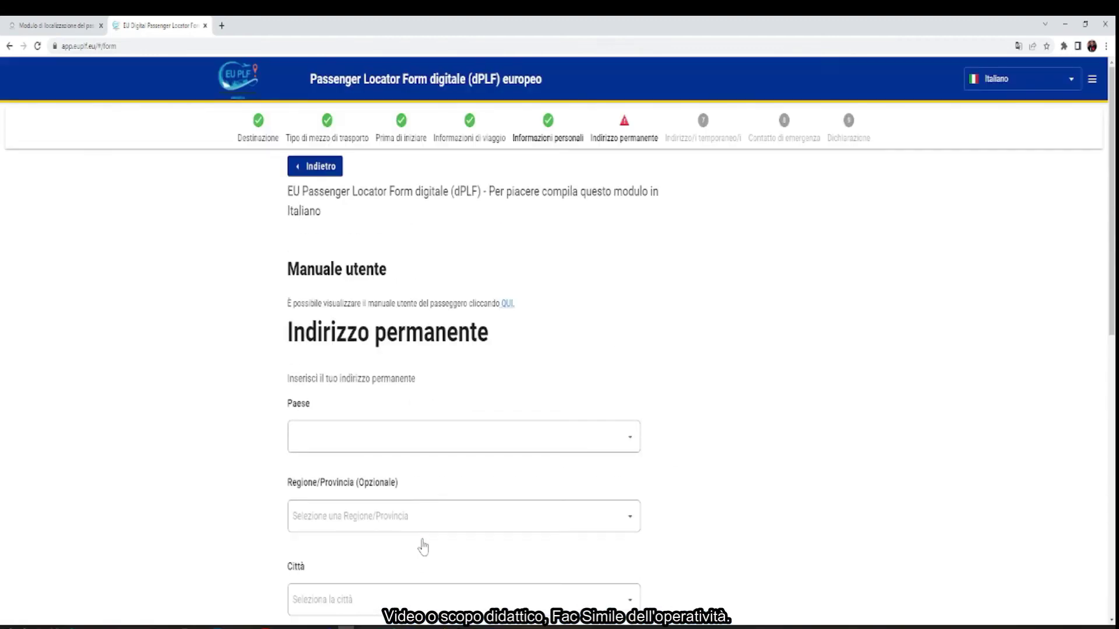
# Answer NO to the temporary address matching the permanent one, revealing required-field errors
pyautogui.scroll(-8, 431, 482)
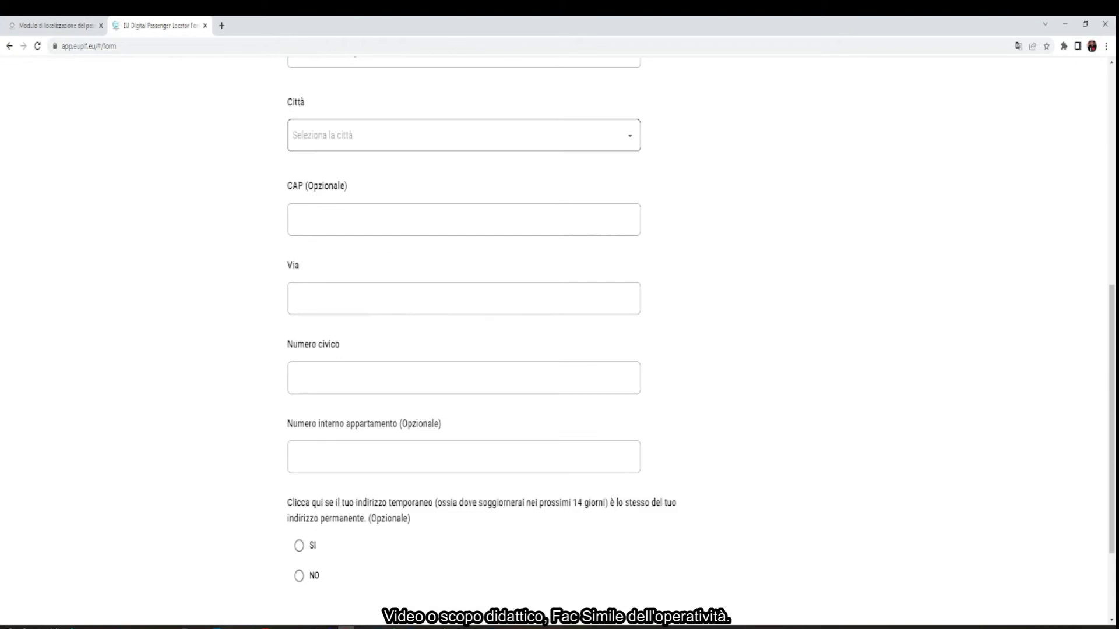
pyautogui.scroll(-2, 559, 338)
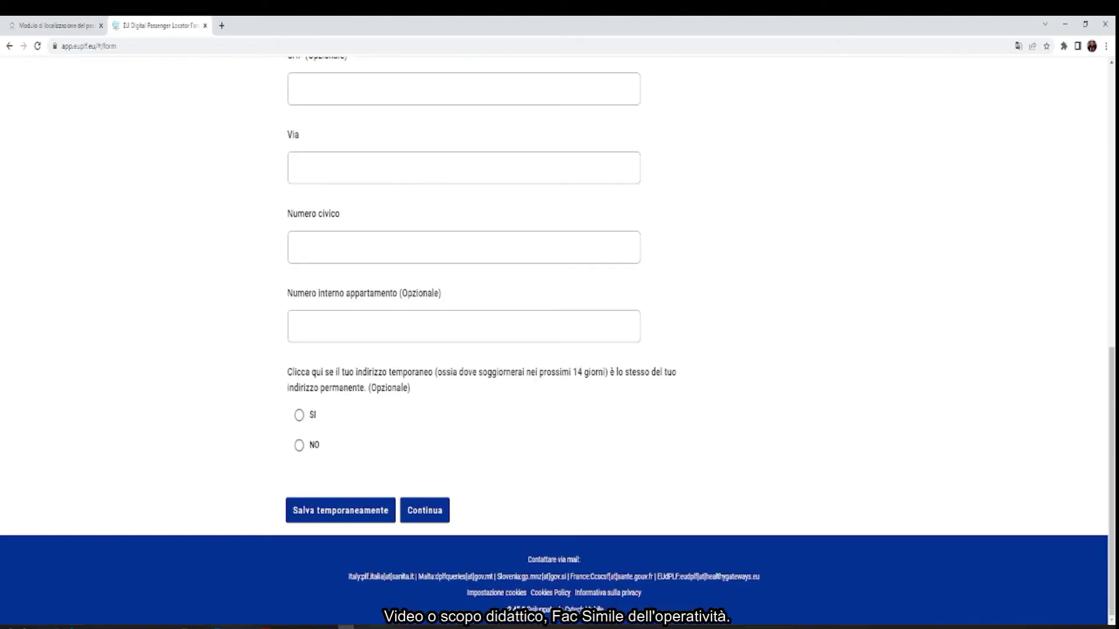
pyautogui.click(299, 446)
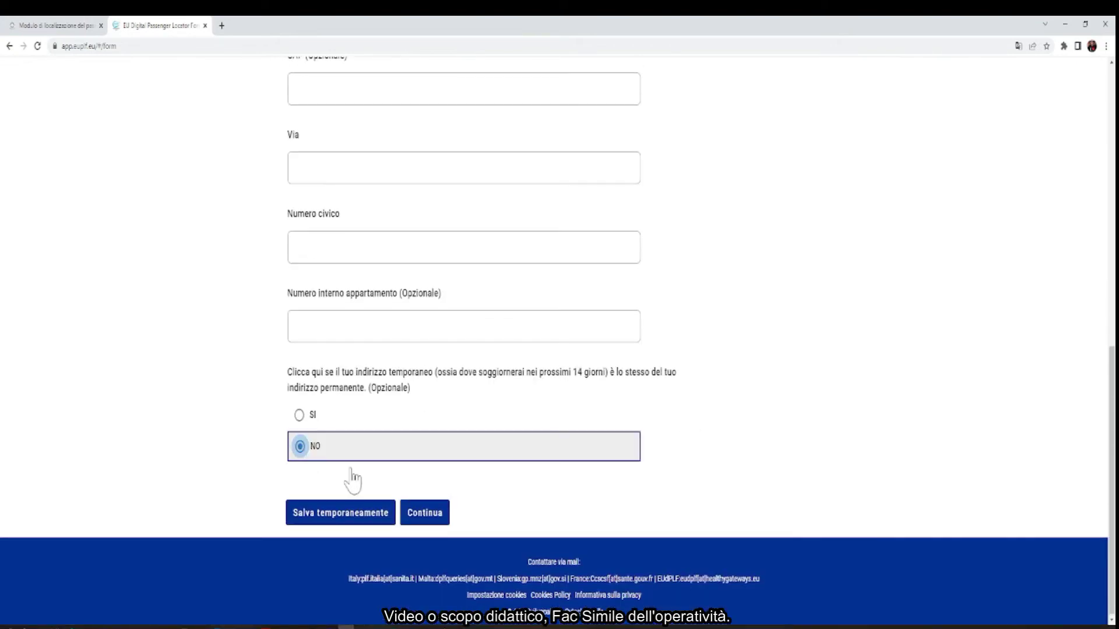
pyautogui.click(422, 514)
pyautogui.scroll(4, 425, 475)
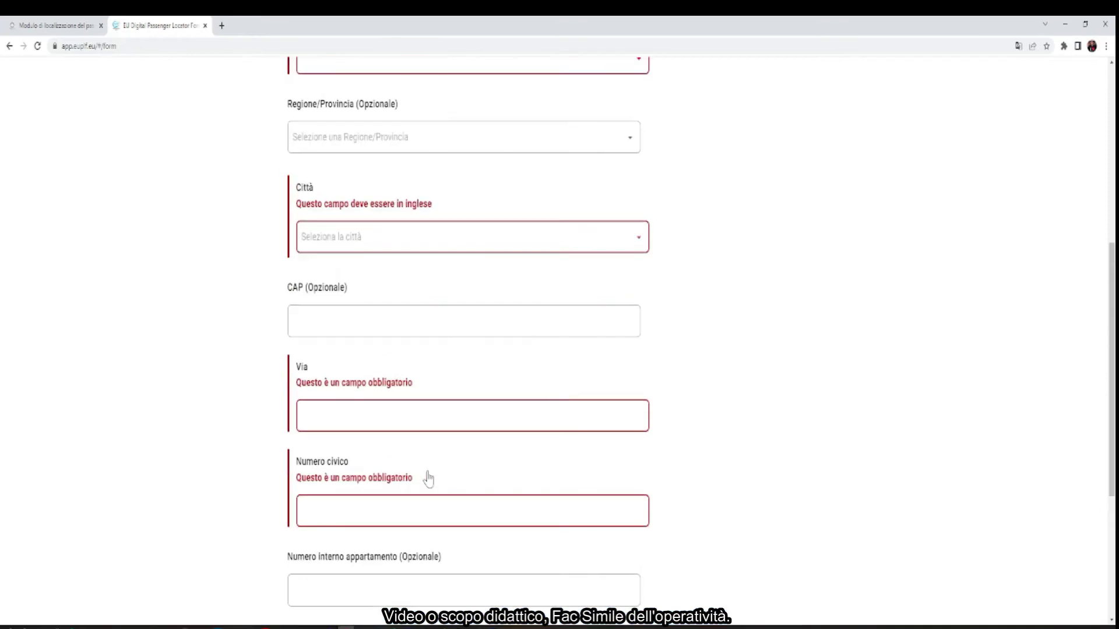
pyautogui.scroll(5, 428, 479)
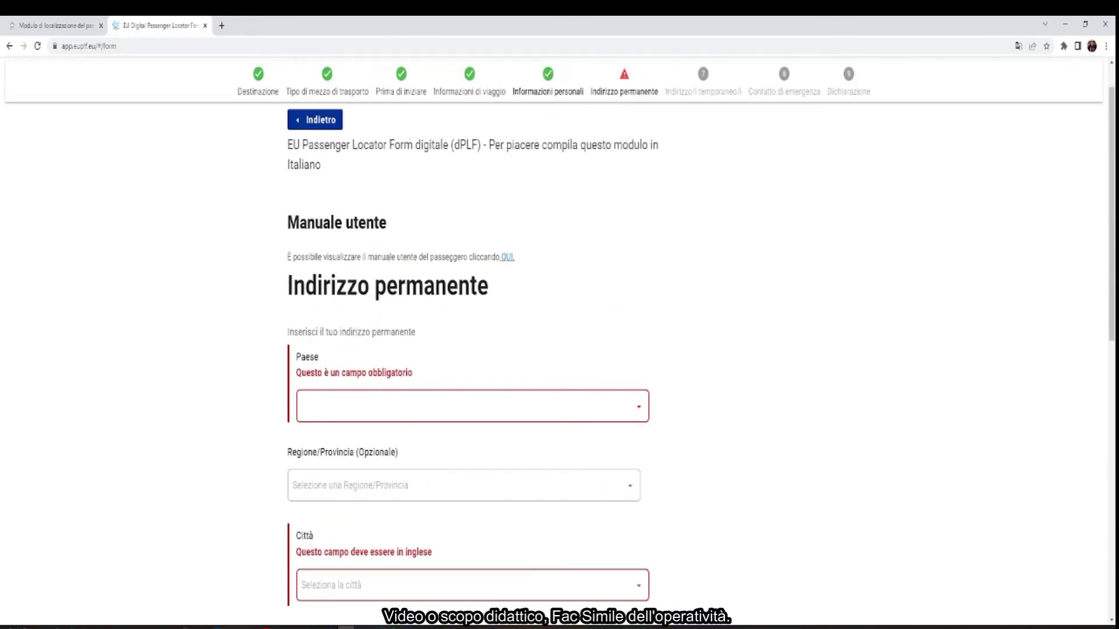
# Set the permanent address country to New Caledonia and enter the city
pyautogui.click(350, 406)
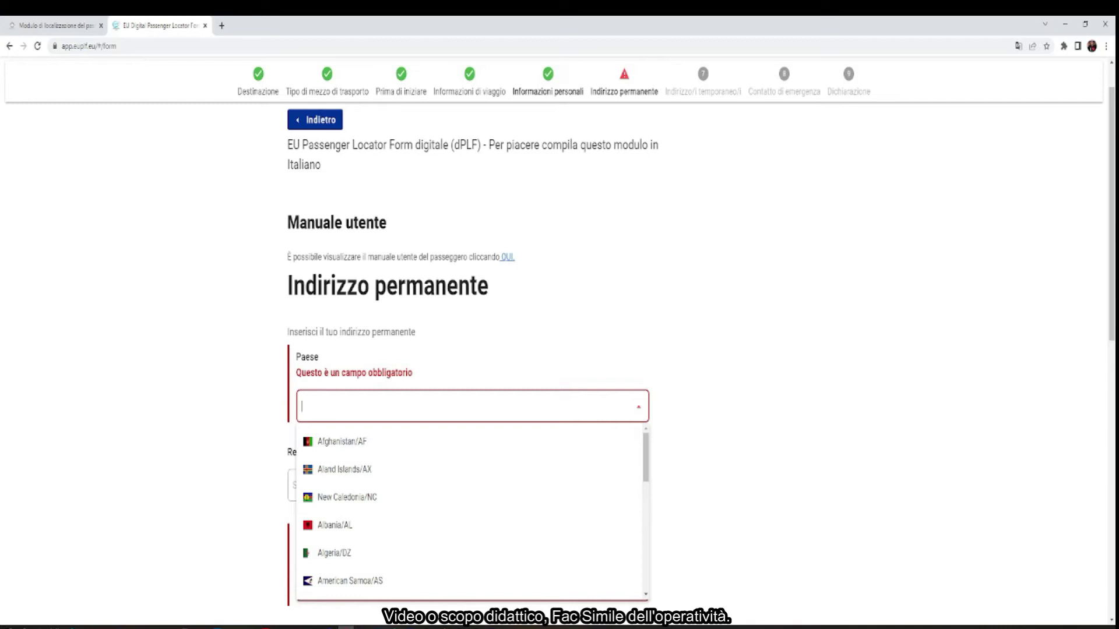
pyautogui.click(342, 499)
pyautogui.press('Tab')
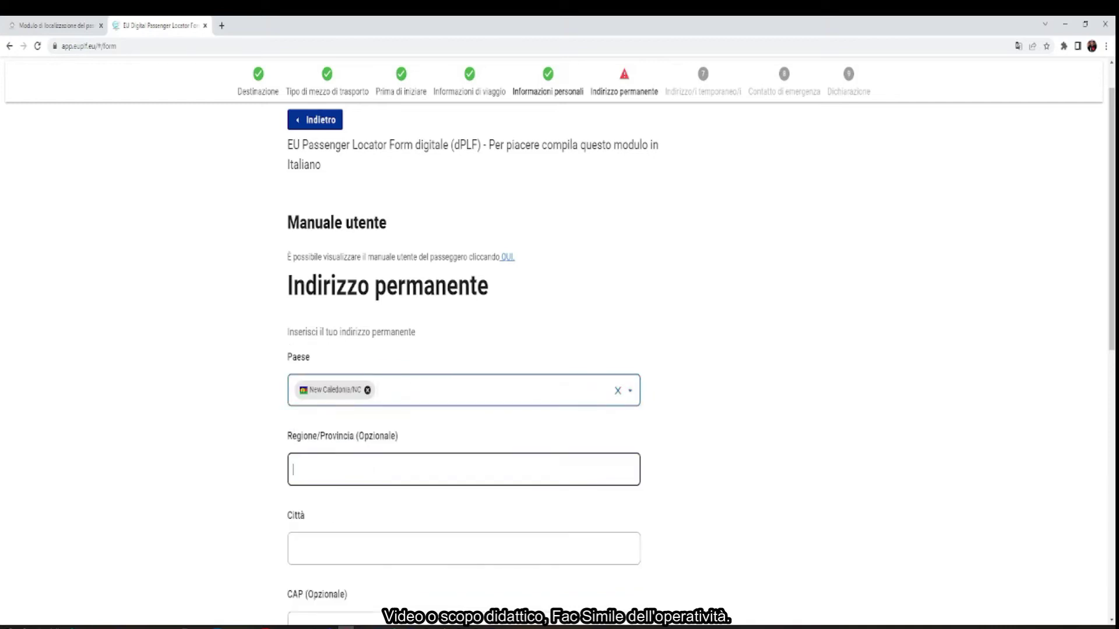
pyautogui.click(350, 548)
pyautogui.write('s')
pyautogui.press('BackSpace')
pyautogui.write('angola')
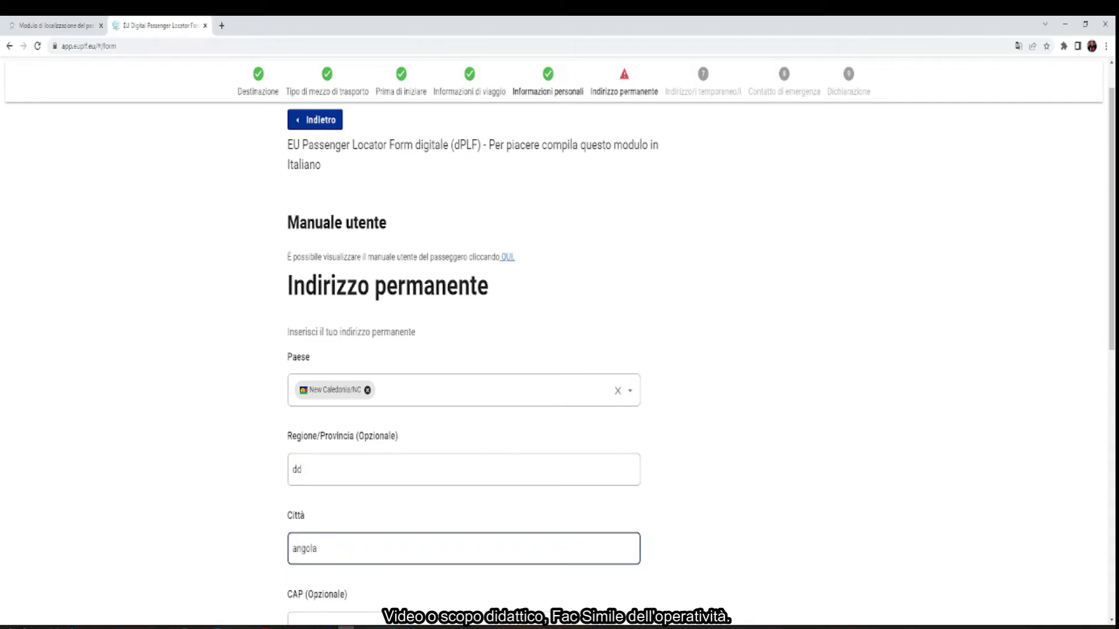
# Fill in the postcode, street and house number, then go to the apartment number field
pyautogui.scroll(-4, 356, 528)
pyautogui.click(387, 402)
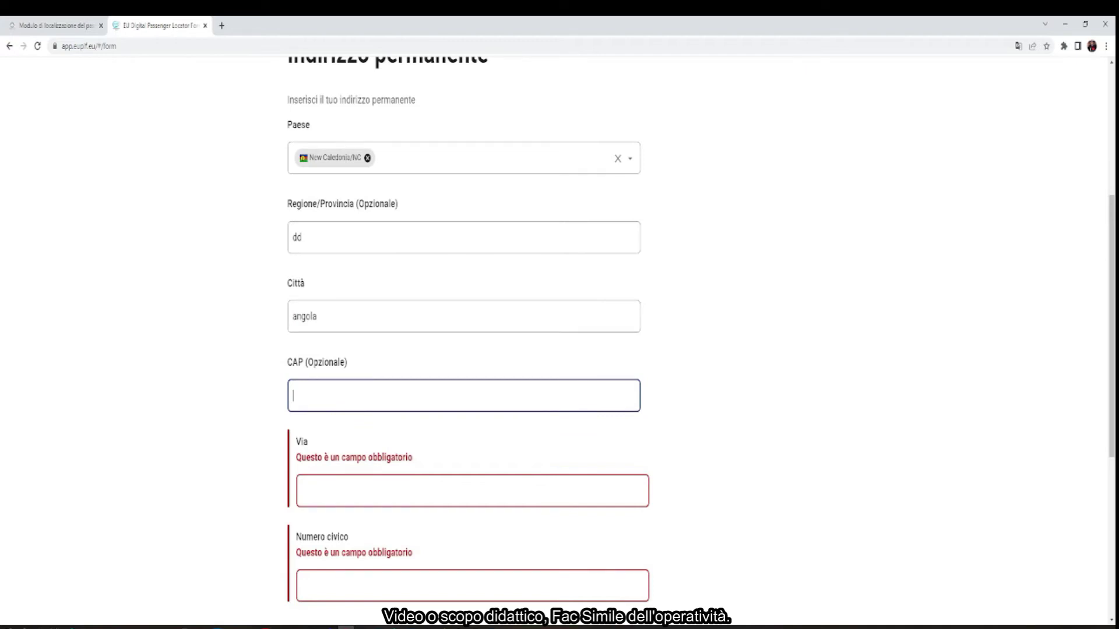
pyautogui.write('666')
pyautogui.click(302, 491)
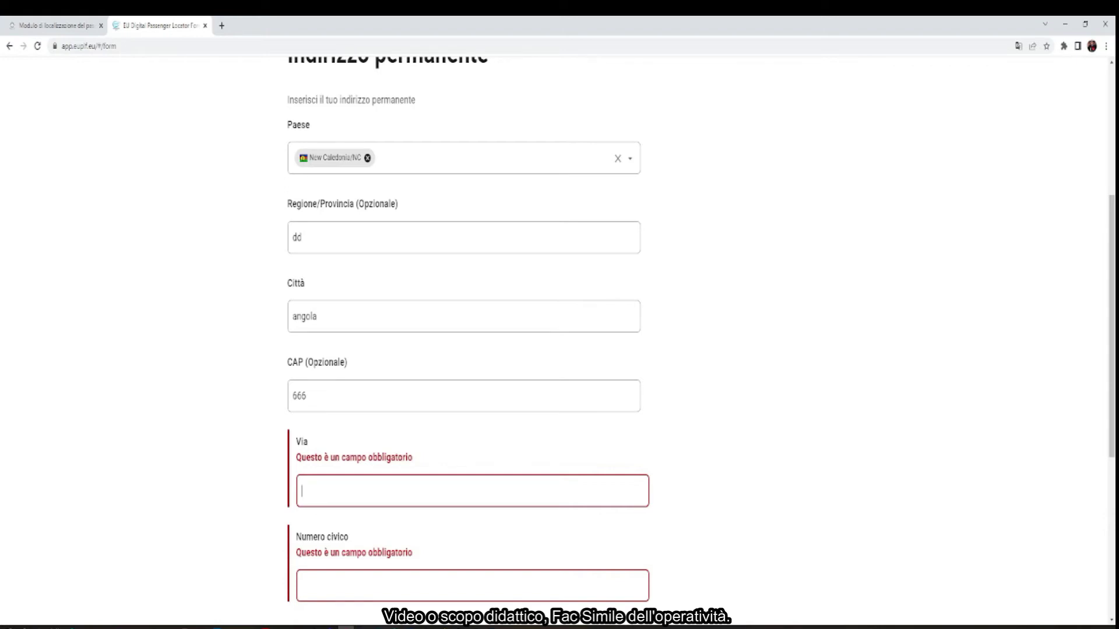
pyautogui.write('road n 1')
pyautogui.click(302, 570)
pyautogui.write('n1')
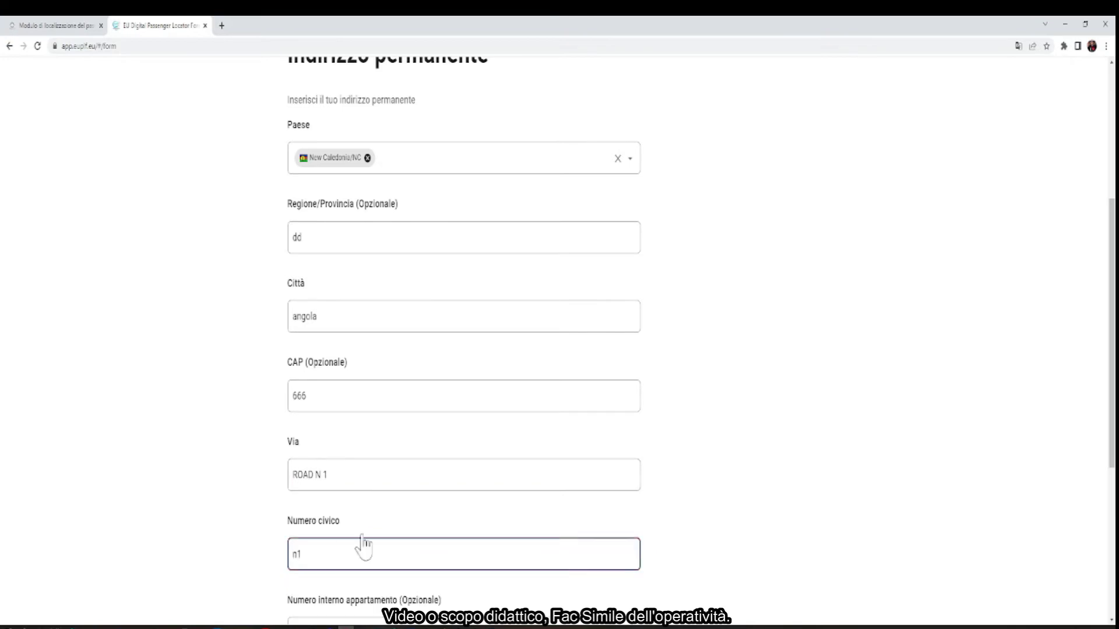
pyautogui.scroll(-4, 362, 544)
pyautogui.click(379, 401)
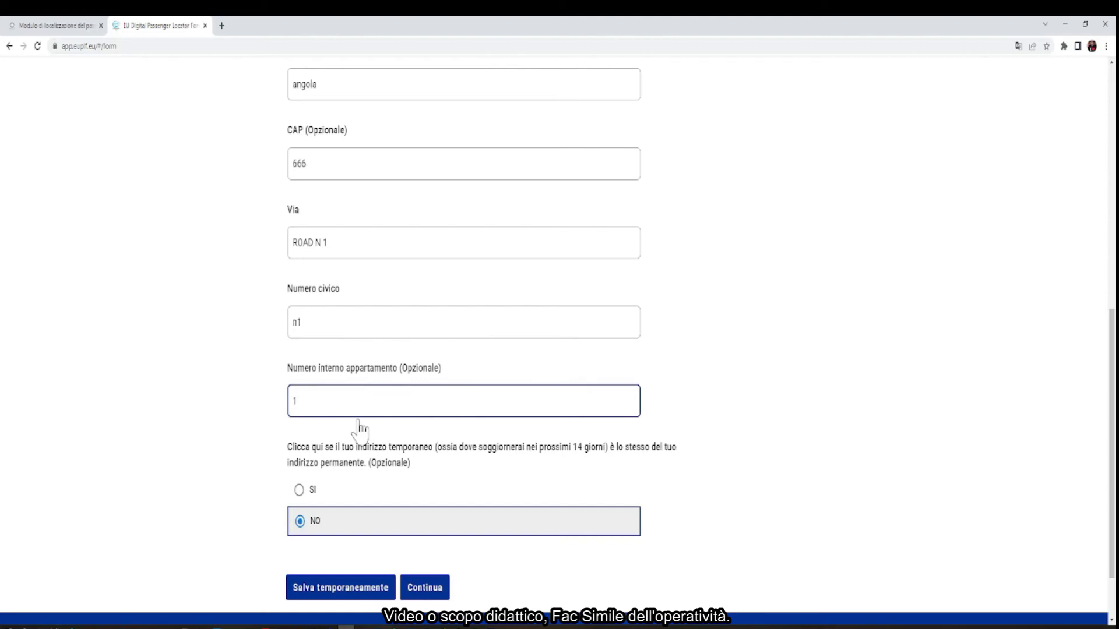
# Accept the prefilled Abitazione temporary address unchanged and proceed to the emergency contact step
pyautogui.click(423, 588)
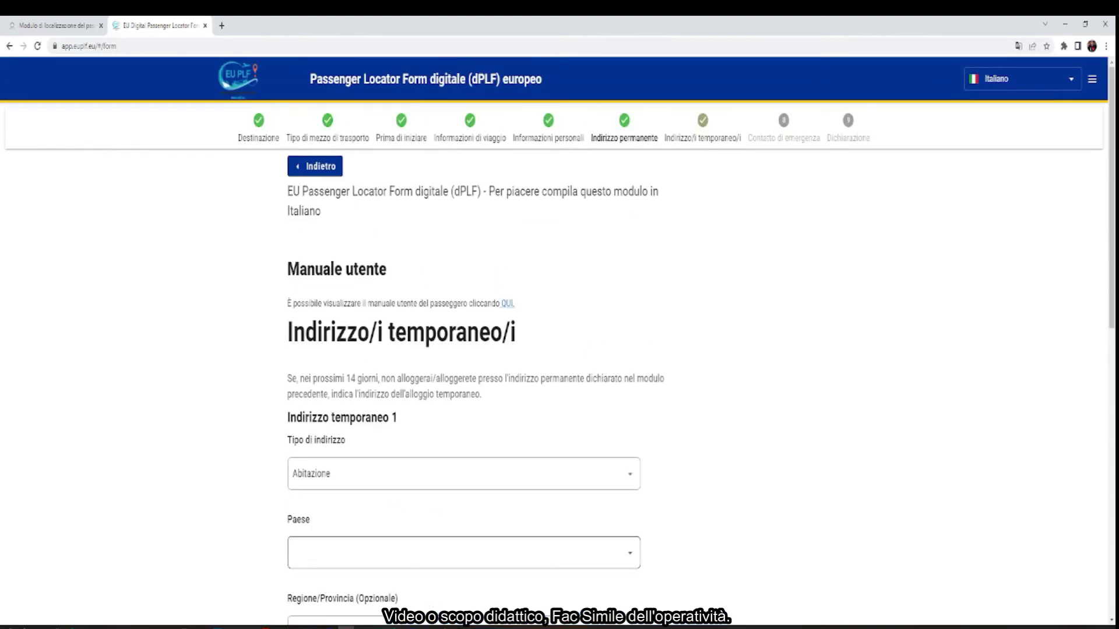
pyautogui.scroll(-2, 408, 326)
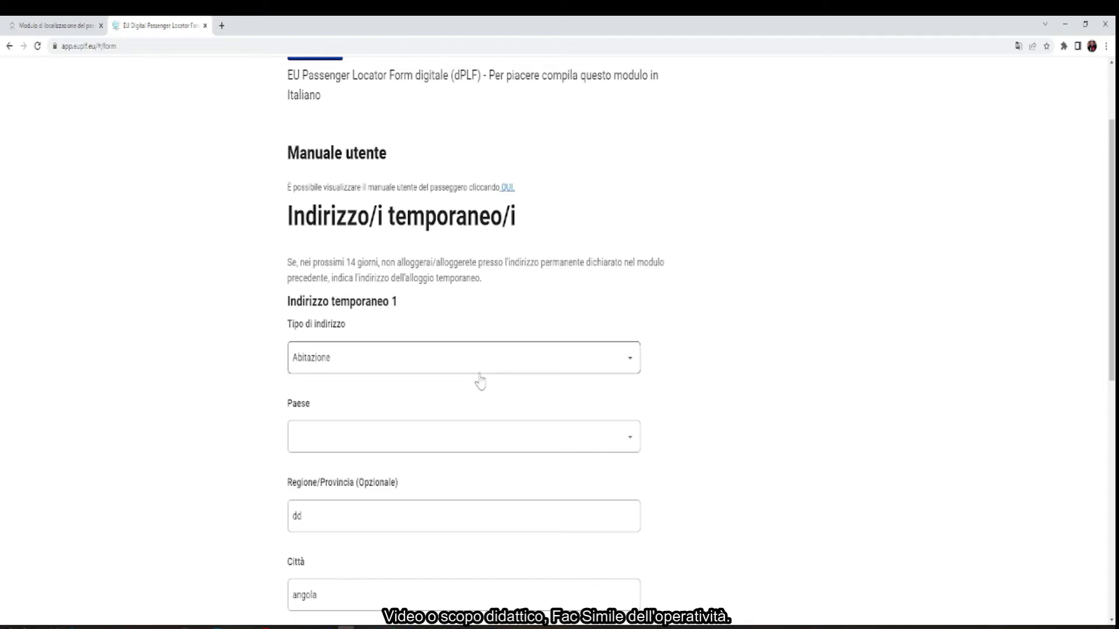
pyautogui.scroll(-4, 480, 379)
pyautogui.scroll(-4, 462, 429)
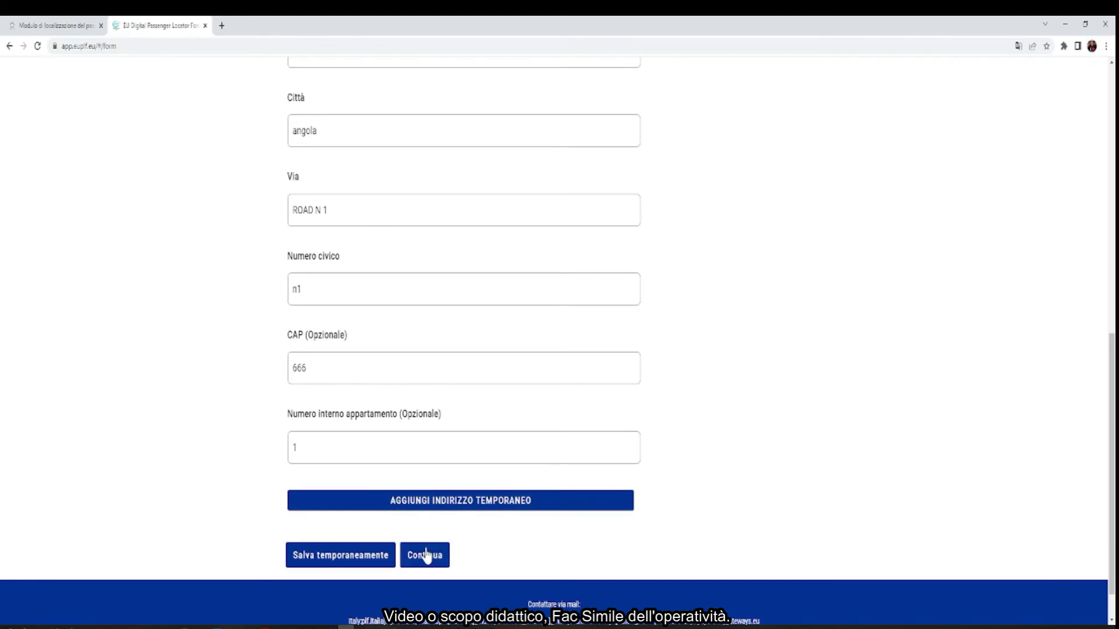
pyautogui.click(427, 554)
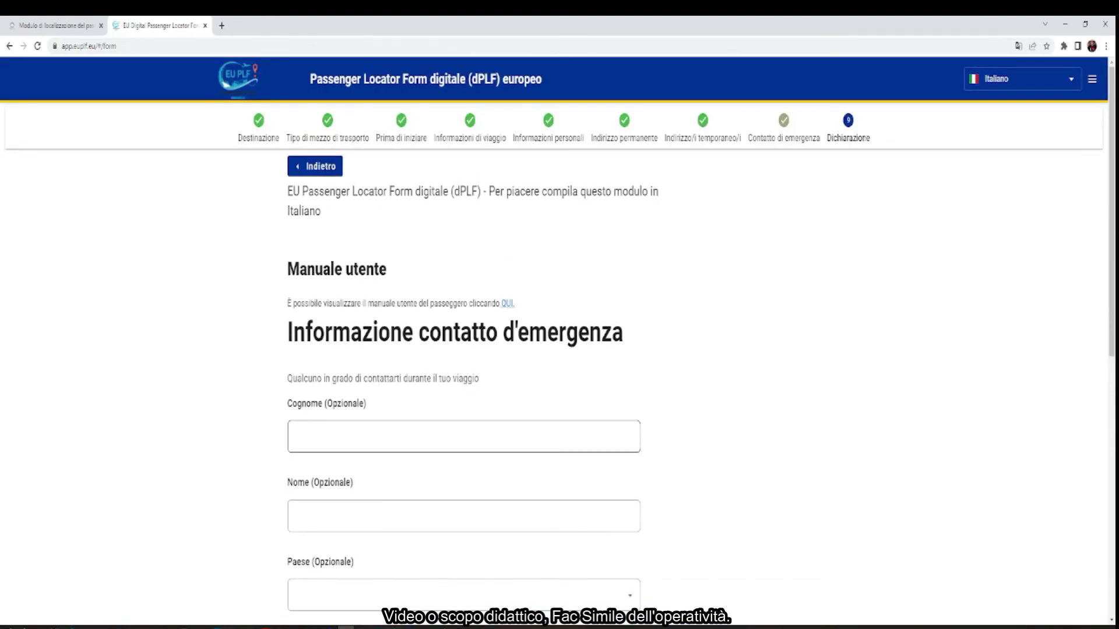
# Enter the emergency contact's surname and first name, correcting typos in the surname
pyautogui.click(464, 436)
pyautogui.write('miziocgannell')
pyautogui.press('BackSpace')
pyautogui.press('BackSpace')
pyautogui.press('BackSpace')
pyautogui.press('BackSpace')
pyautogui.press('BackSpace')
pyautogui.press('BackSpace')
pyautogui.press('BackSpace')
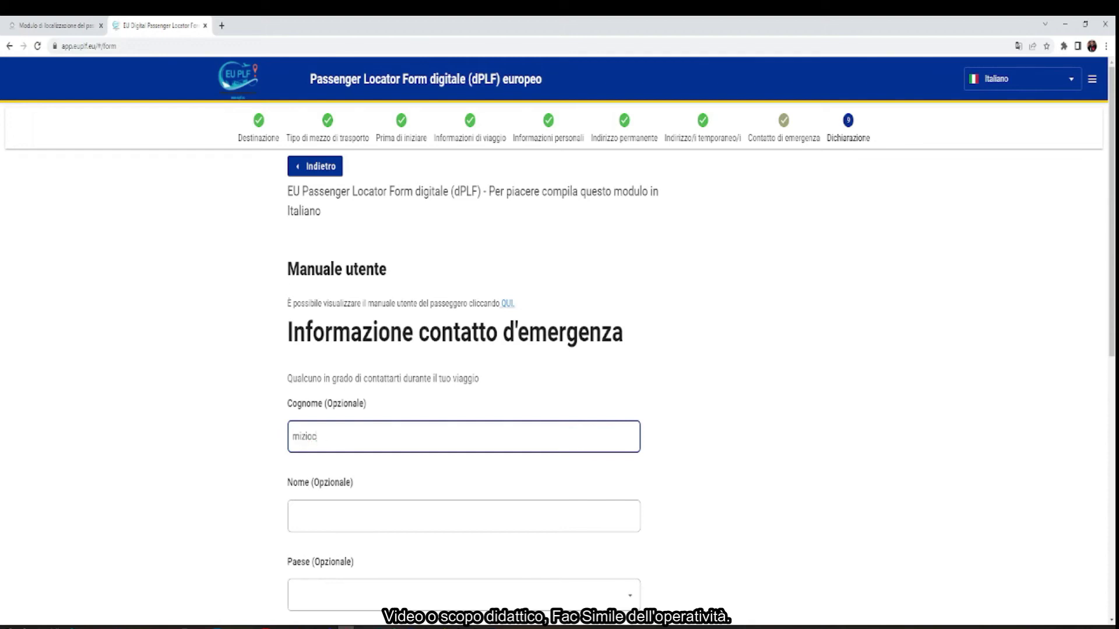
pyautogui.write('hanenl')
pyautogui.click(401, 515)
pyautogui.write('m')
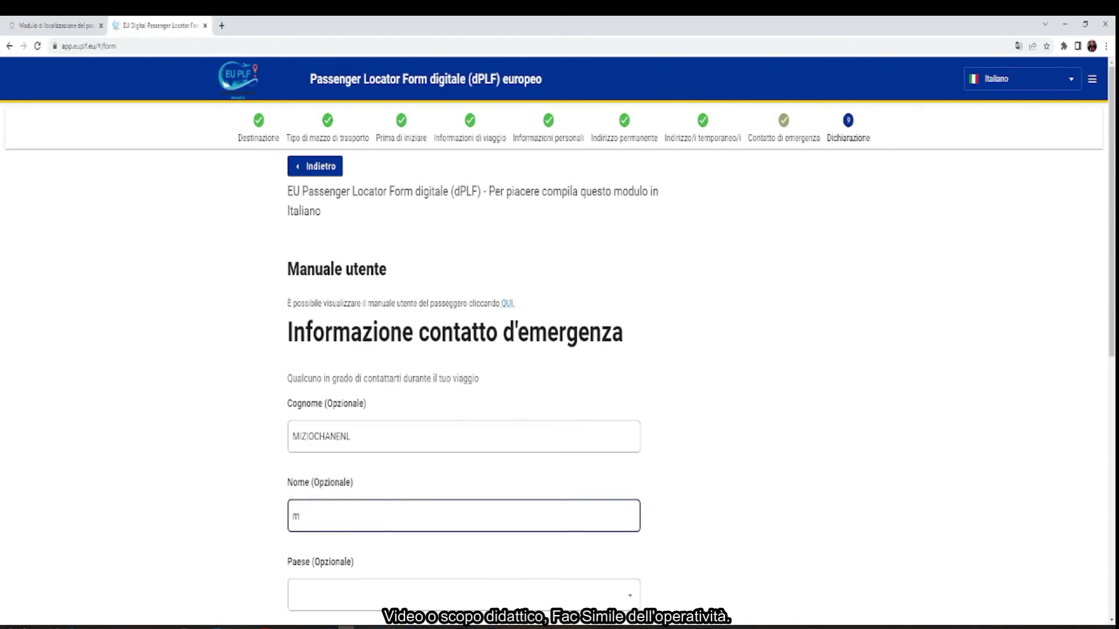
pyautogui.write('aziochannel')
pyautogui.click(355, 437)
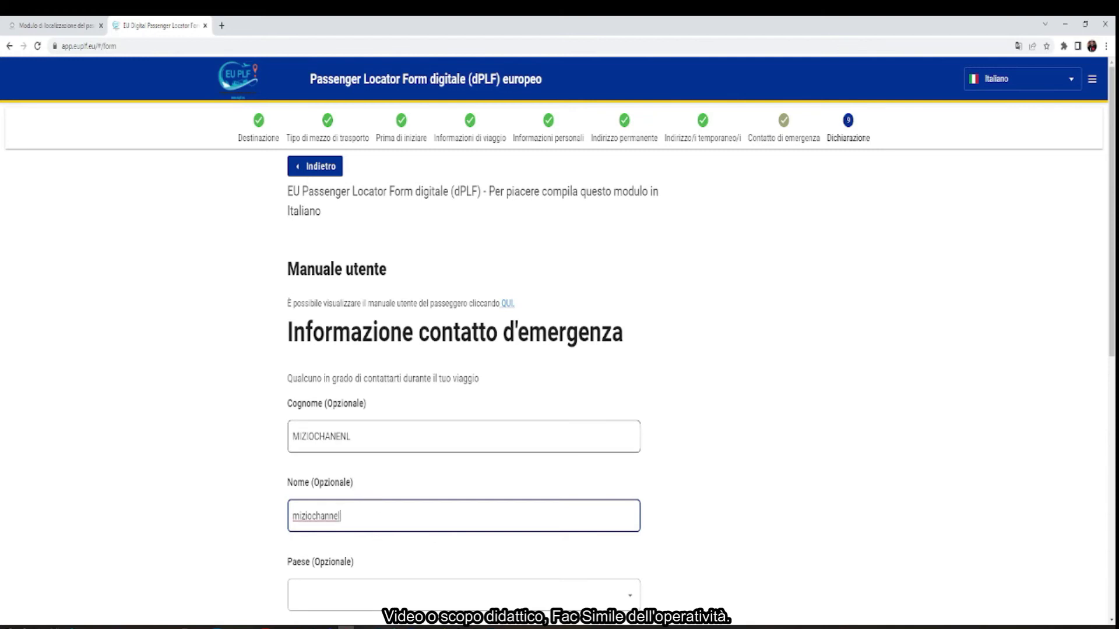
pyautogui.write('nel')
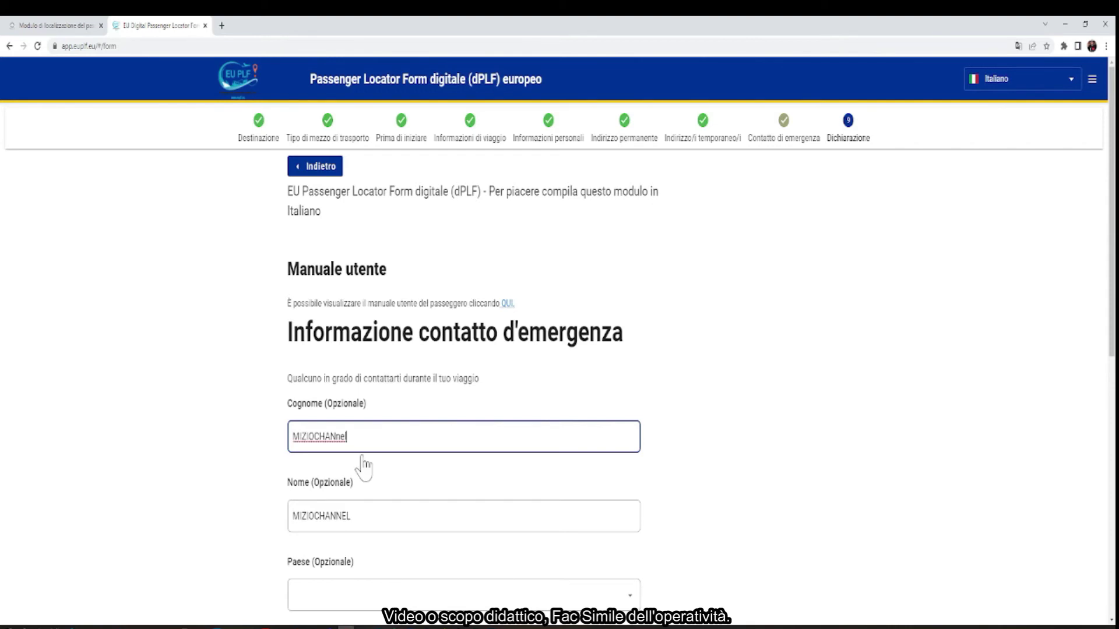
# Leave the contact's Paese unselected and continue to the Dichiarazione step
pyautogui.scroll(-2, 362, 466)
pyautogui.click(362, 474)
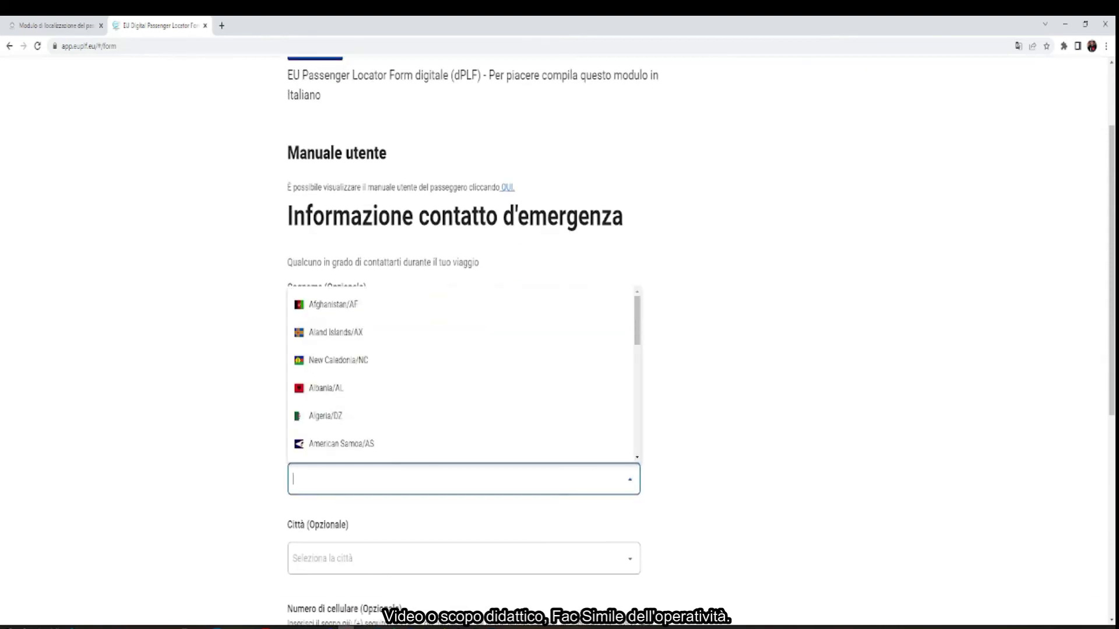
pyautogui.click(210, 492)
pyautogui.scroll(-6, 210, 492)
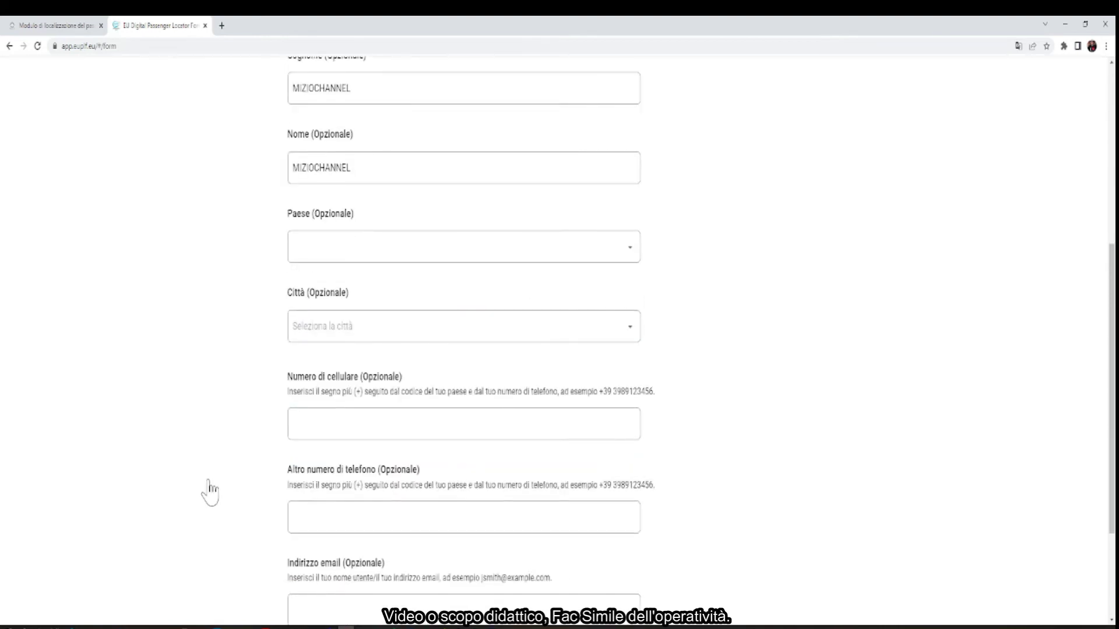
pyautogui.click(425, 554)
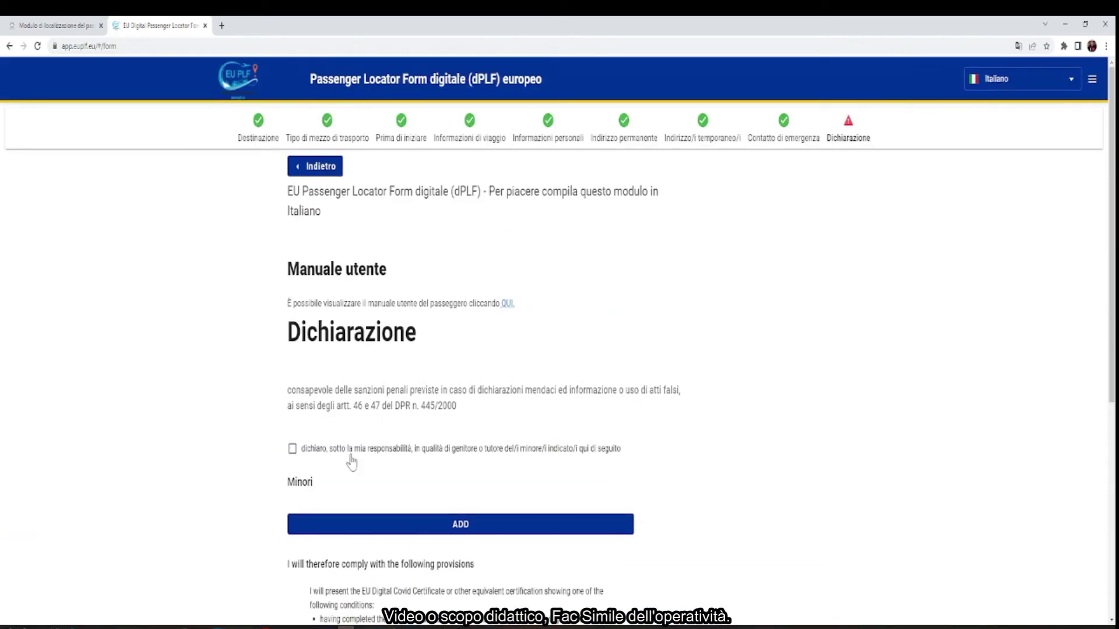
# Tick the declaration checkbox about accompanying minors and scroll to the provisions
pyautogui.click(293, 450)
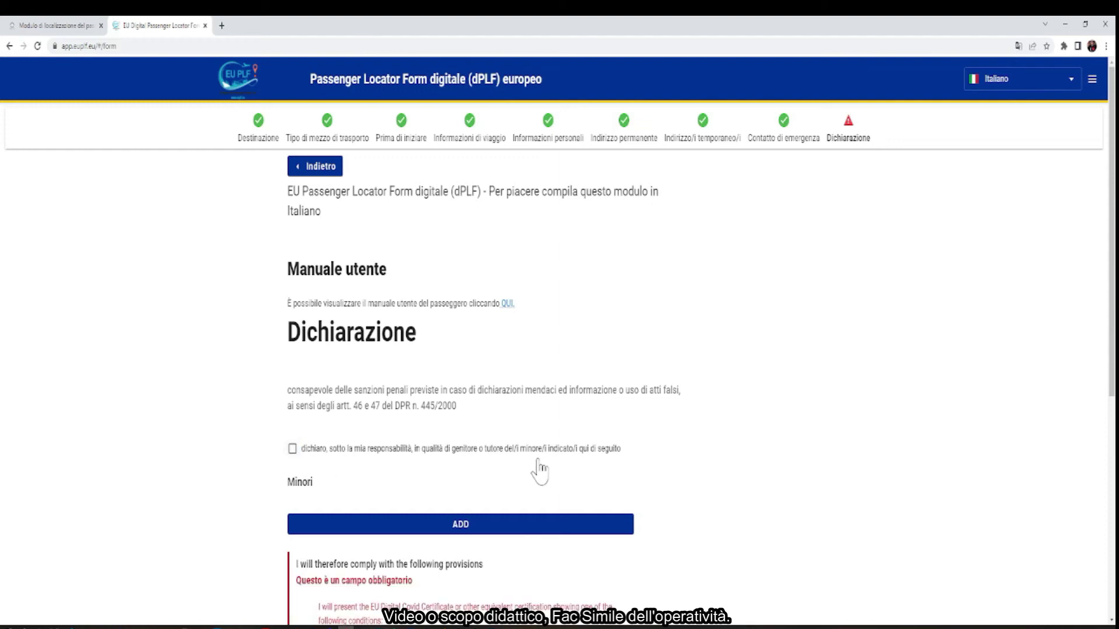
pyautogui.scroll(-6, 369, 492)
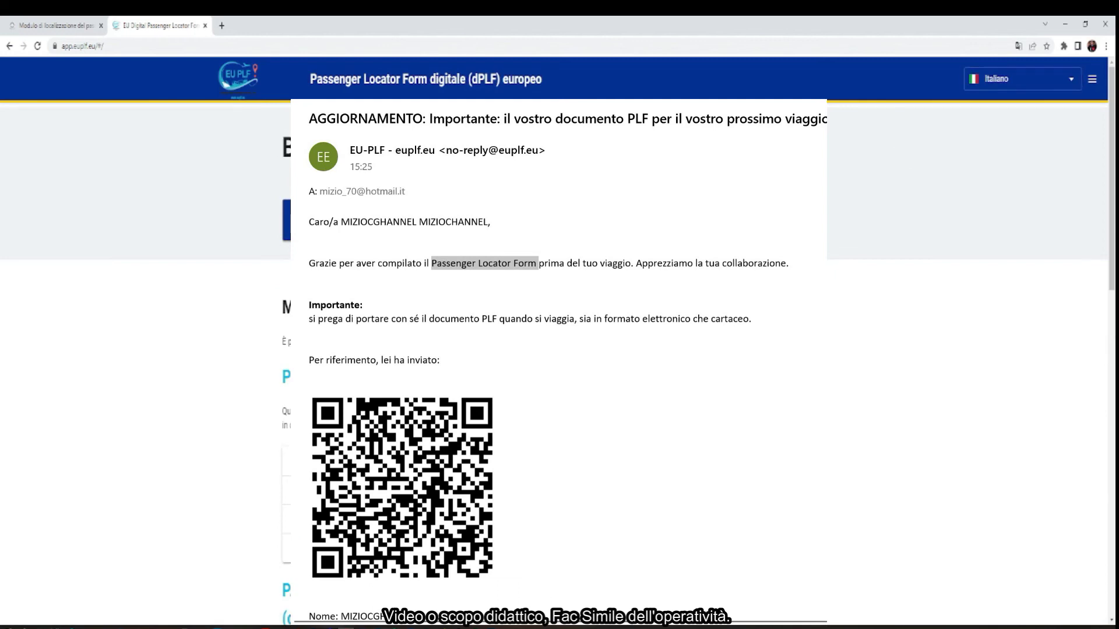
# Go to I miei PLF from the hamburger menu at the top of the home page
pyautogui.scroll(-10, 560, 350)
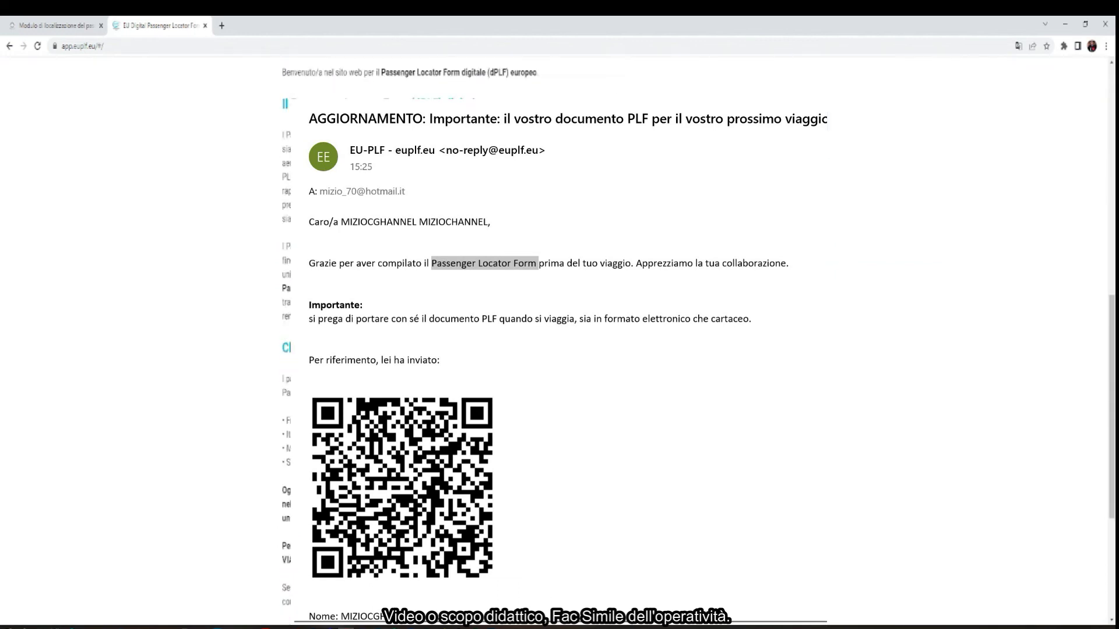
pyautogui.scroll(15, 492, 292)
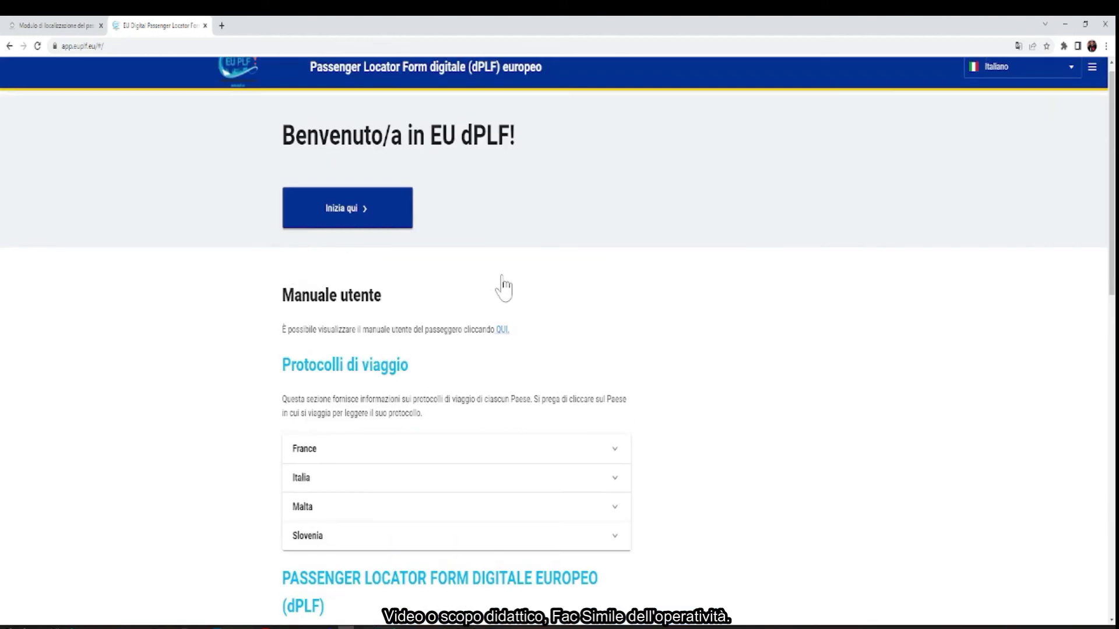
pyautogui.scroll(1, 930, 175)
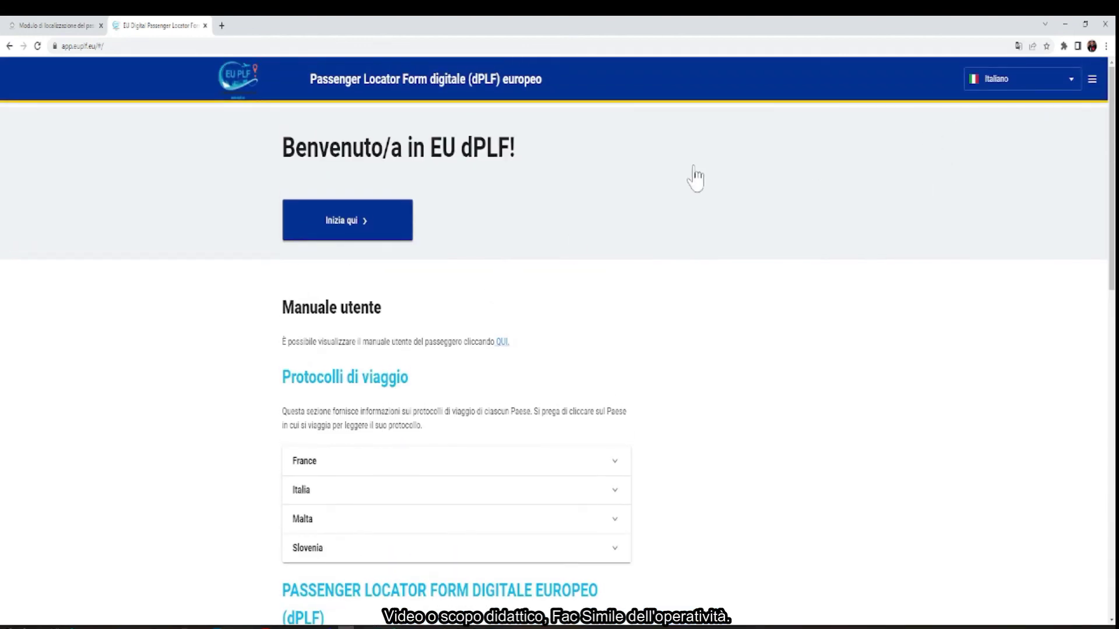
pyautogui.click(1092, 80)
pyautogui.click(1062, 154)
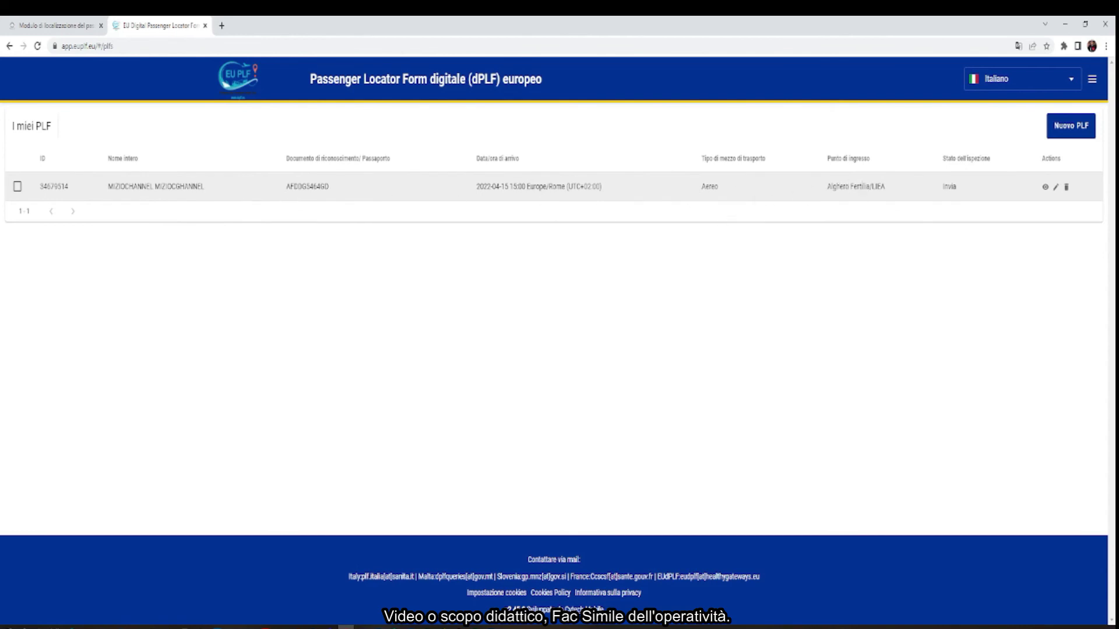
pyautogui.click(1045, 188)
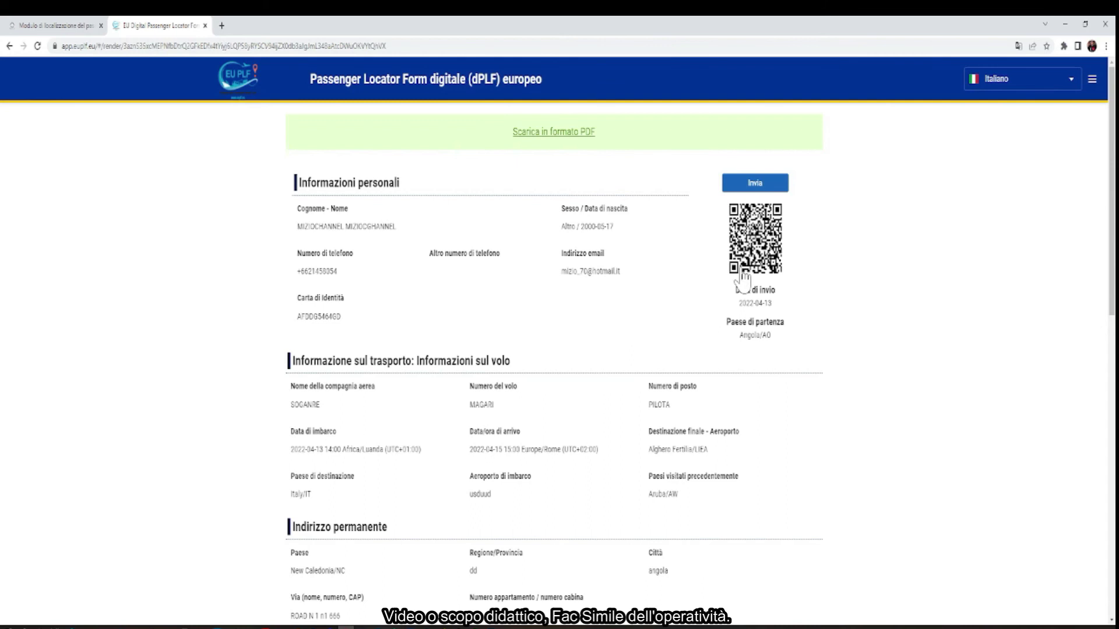
pyautogui.scroll(-2, 616, 338)
pyautogui.scroll(-10, 616, 338)
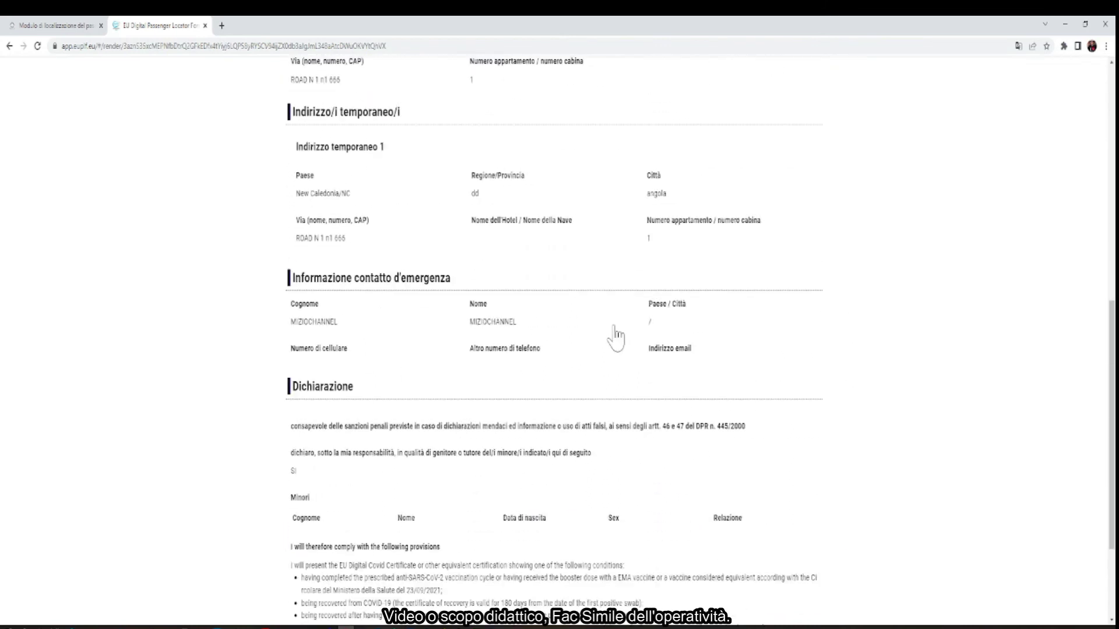
pyautogui.scroll(12, 615, 337)
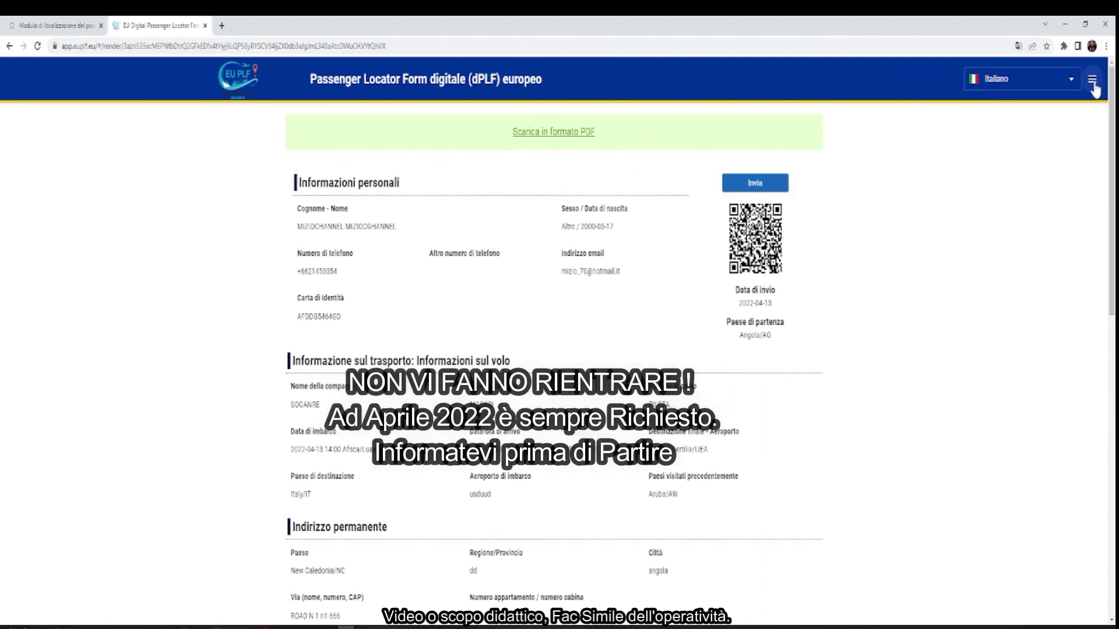
pyautogui.click(1092, 79)
pyautogui.click(1046, 155)
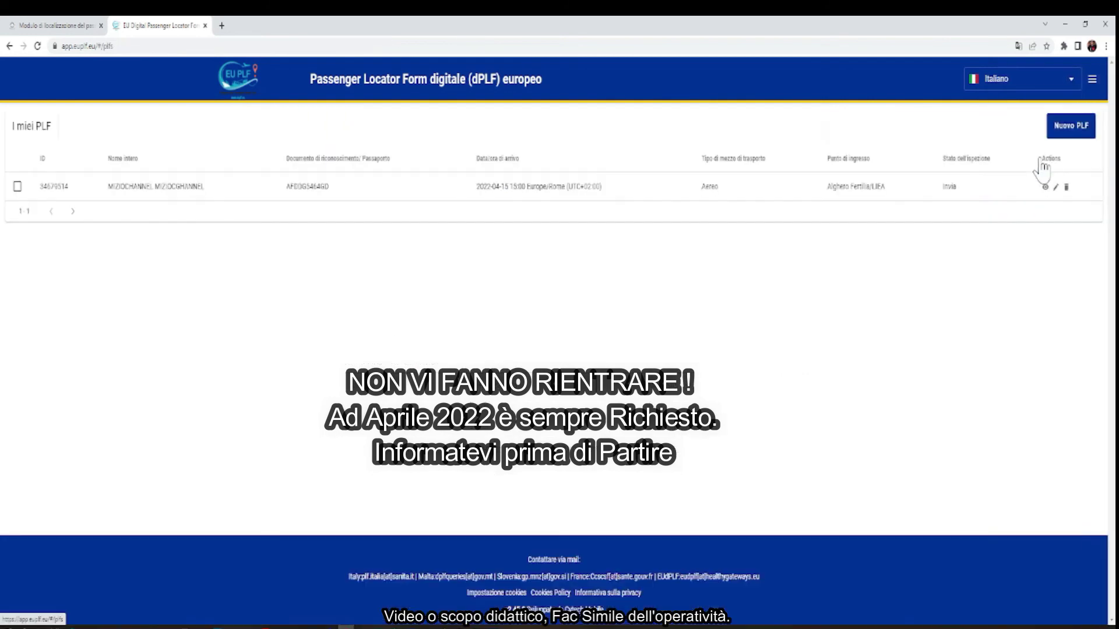
# Select the saved PLF row and delete it, confirming with SI
pyautogui.click(18, 187)
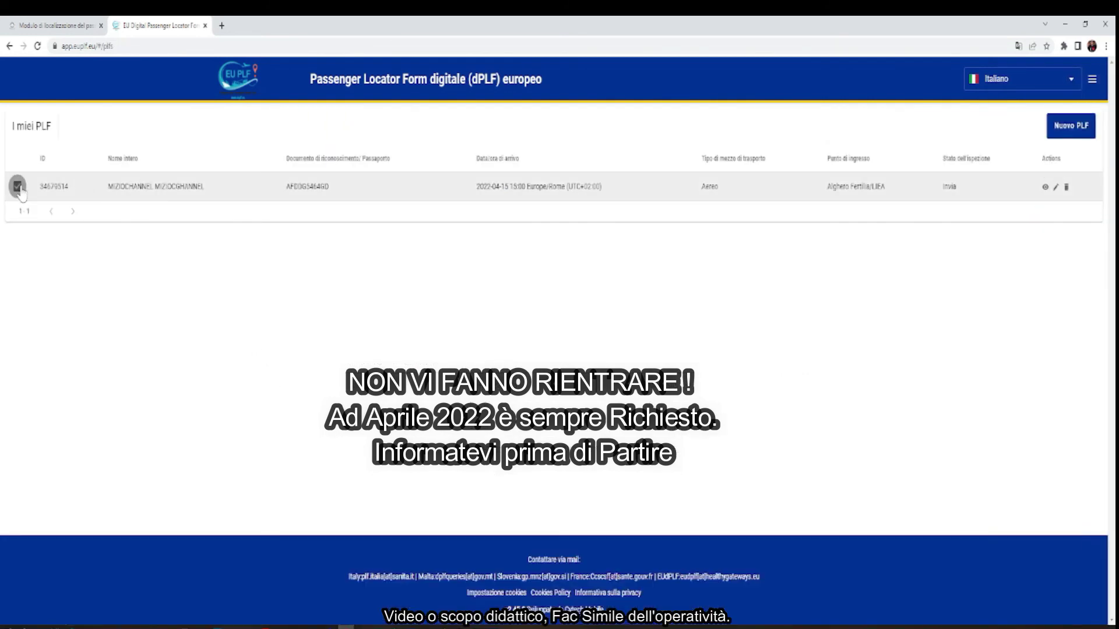
pyautogui.click(1067, 188)
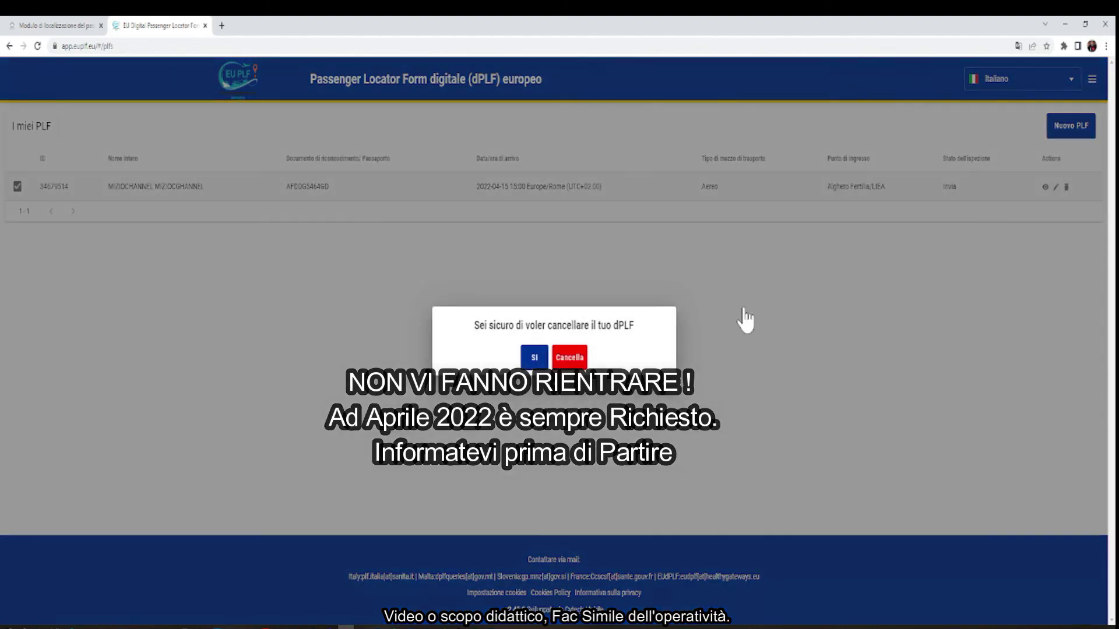
pyautogui.click(531, 358)
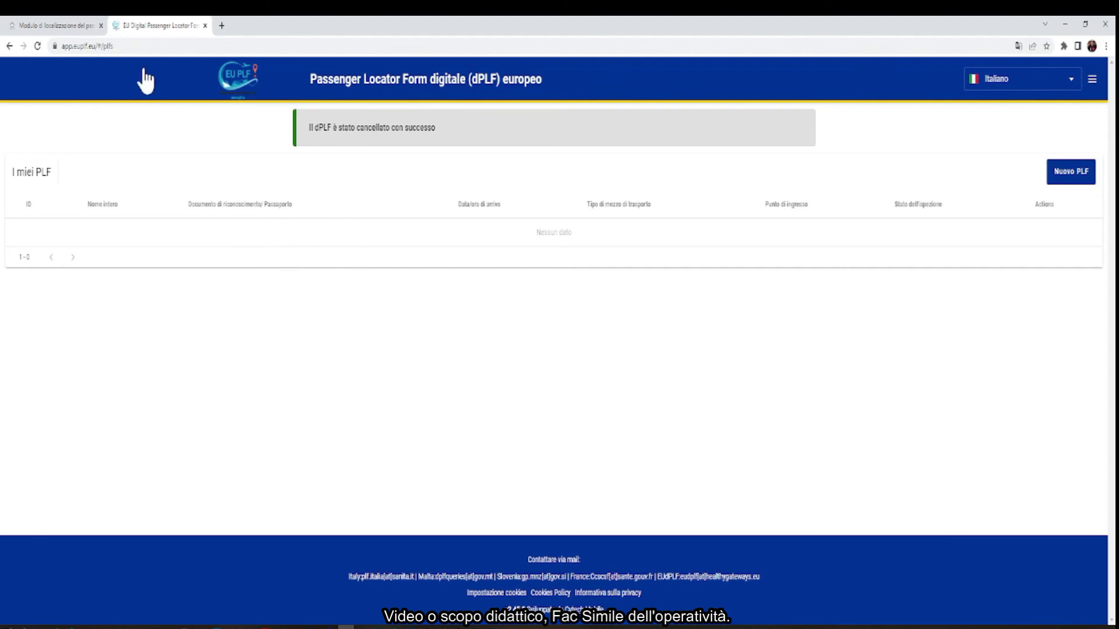
# Return to the salute.gov.it Covid-19 Viaggiatori page
pyautogui.click(52, 25)
pyautogui.scroll(2, 553, 349)
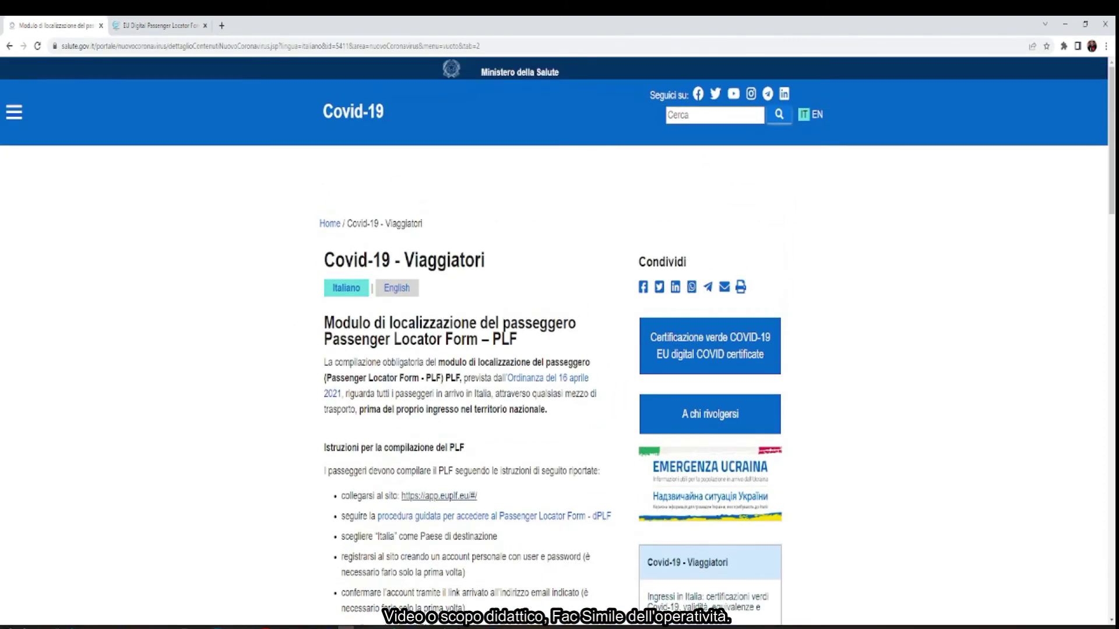
pyautogui.scroll(-6, 329, 373)
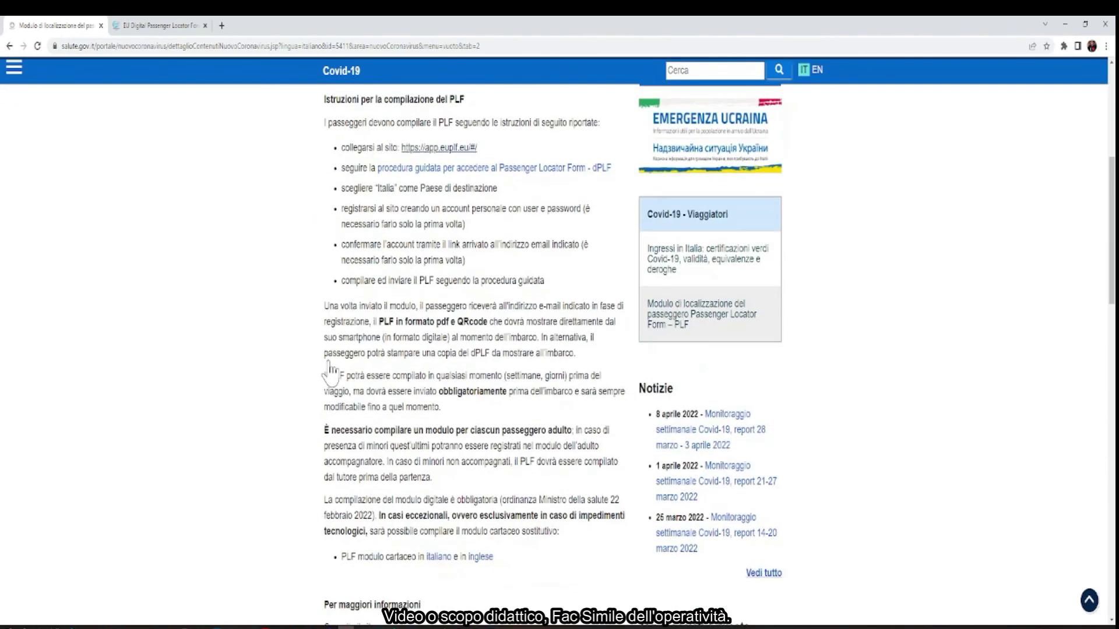